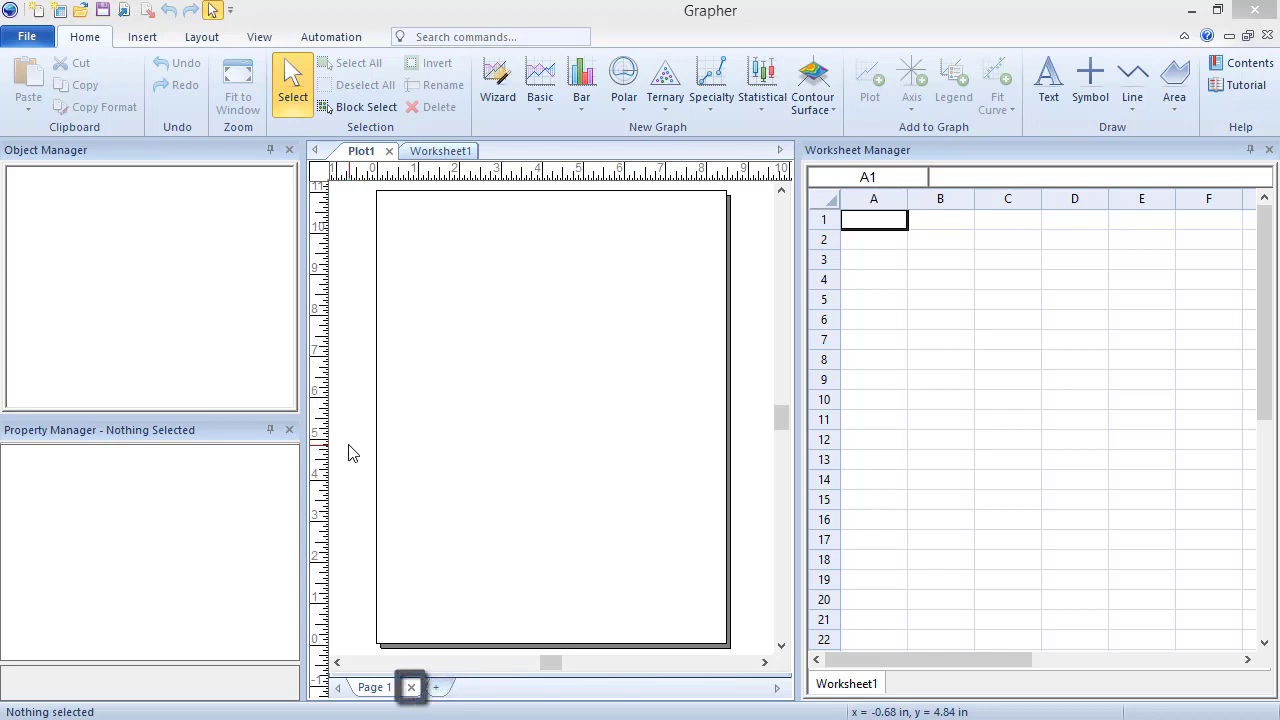
Rename the plot's Page 1 tab to 'Project A'
{"action": "left_click", "coordinate": [385, 688]}
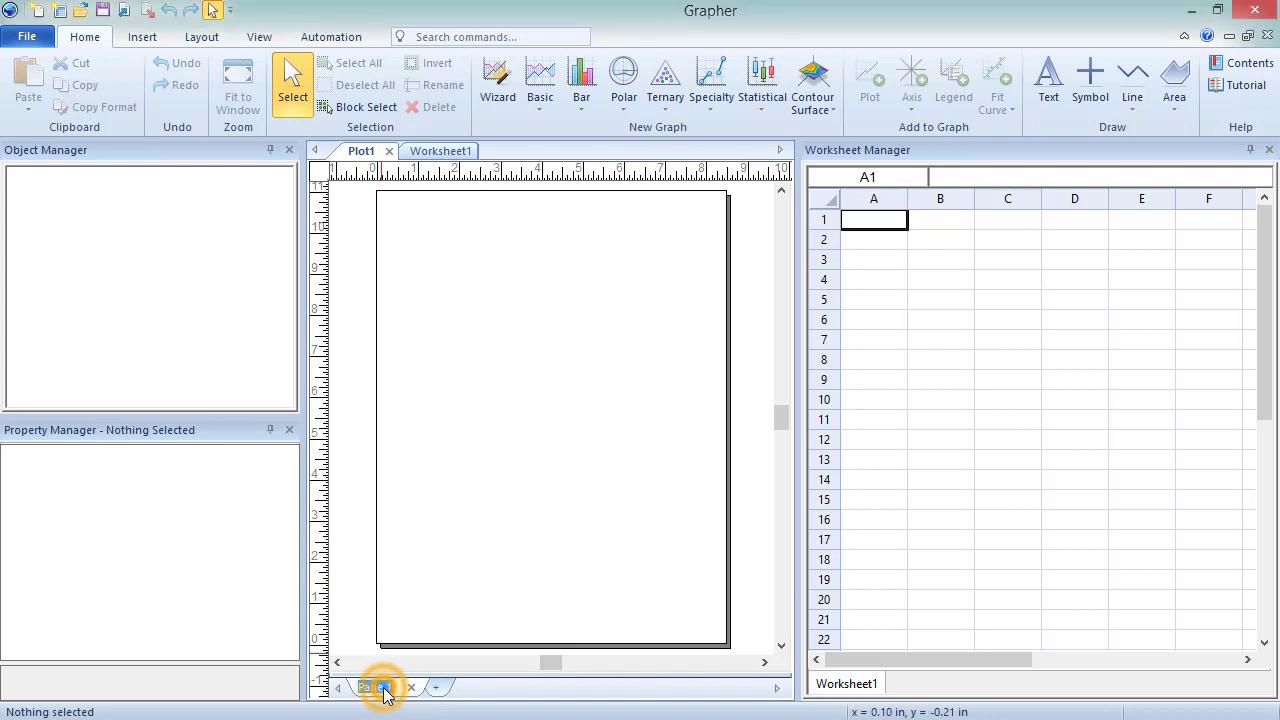
{"action": "key", "text": "BackSpace"}
{"action": "type", "text": "Projec"}
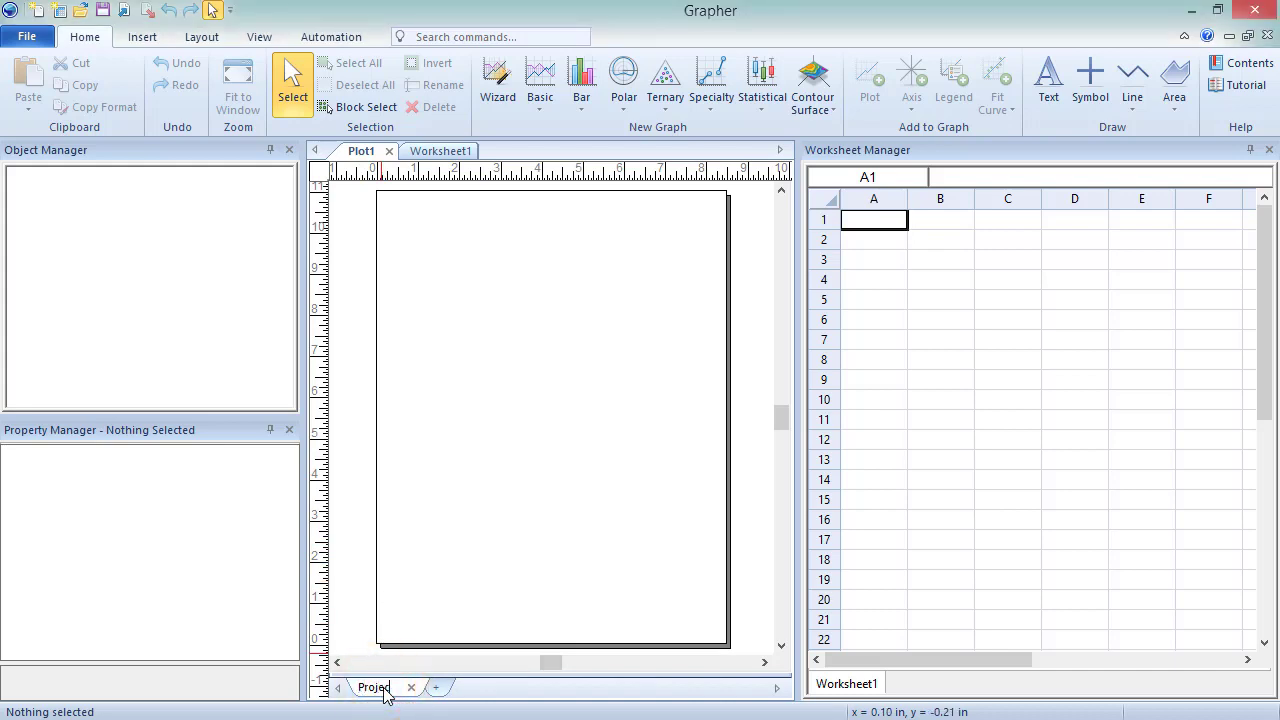
{"action": "type", "text": "t A"}
{"action": "key", "text": "Return"}
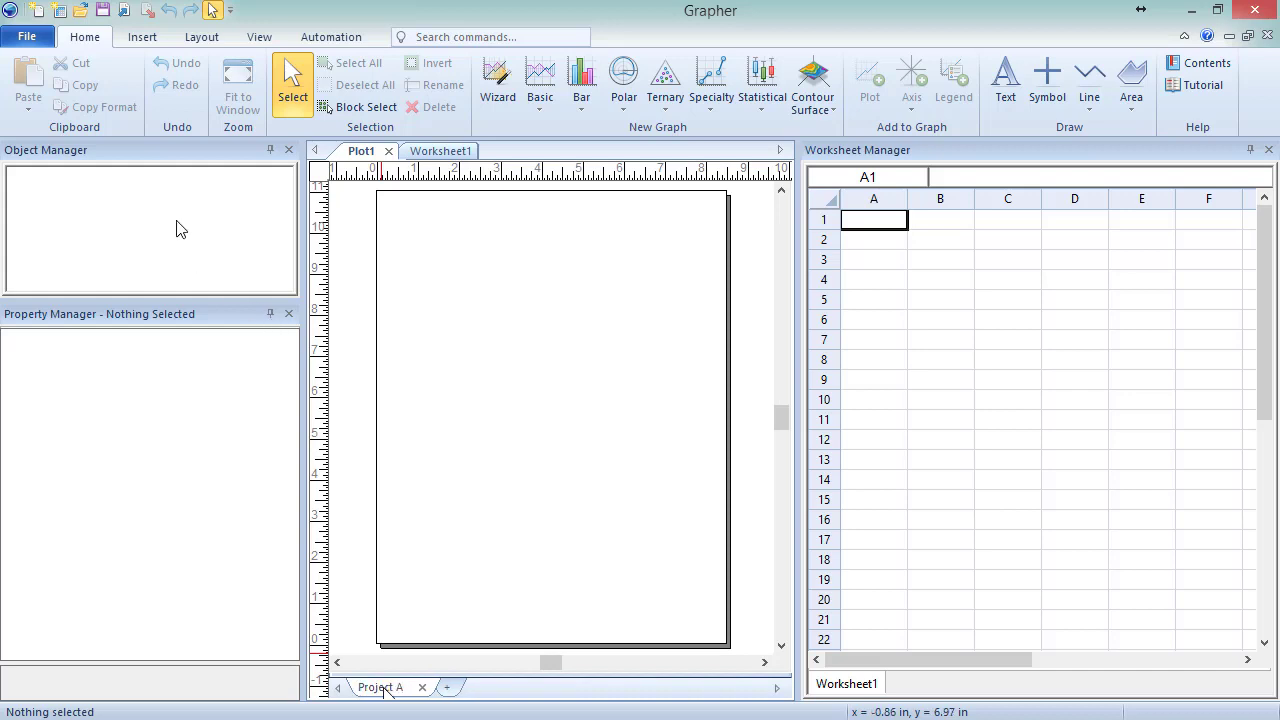
{"action": "left_click", "coordinate": [100, 38]}
Browse the Insert, Layout, View and Automation ribbon tabs
{"action": "left_click", "coordinate": [163, 40]}
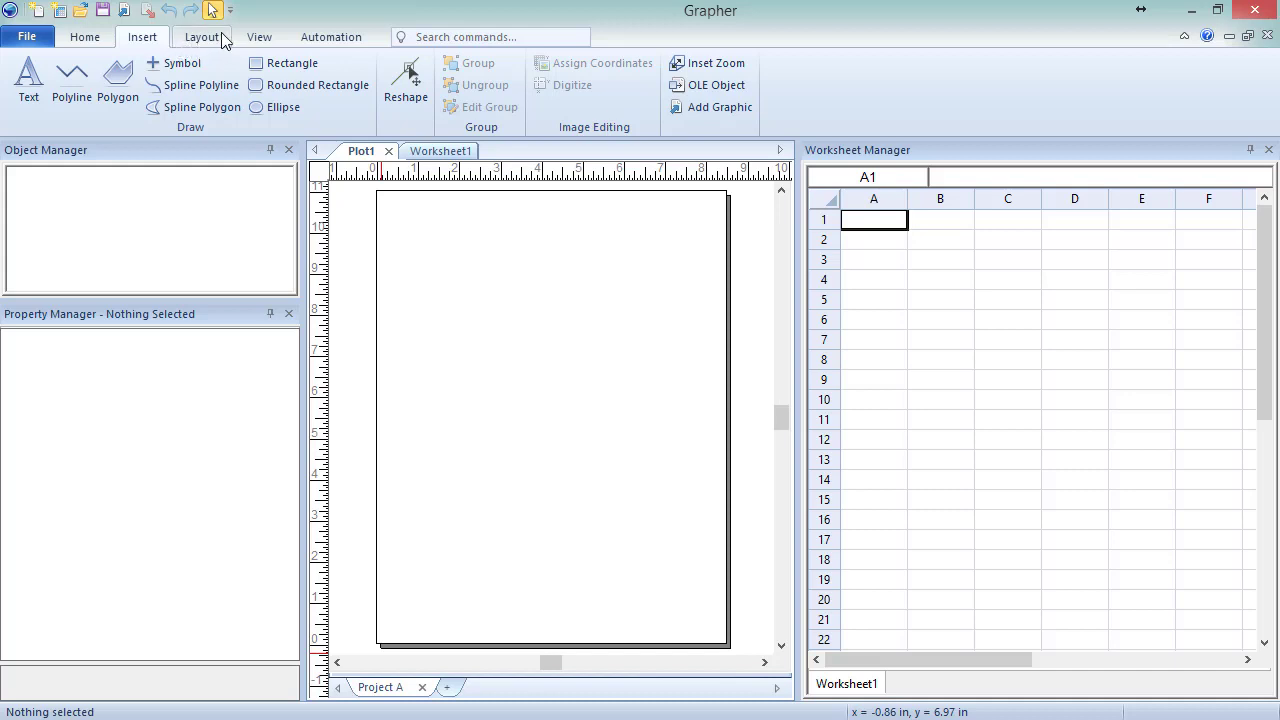
{"action": "left_click", "coordinate": [222, 40]}
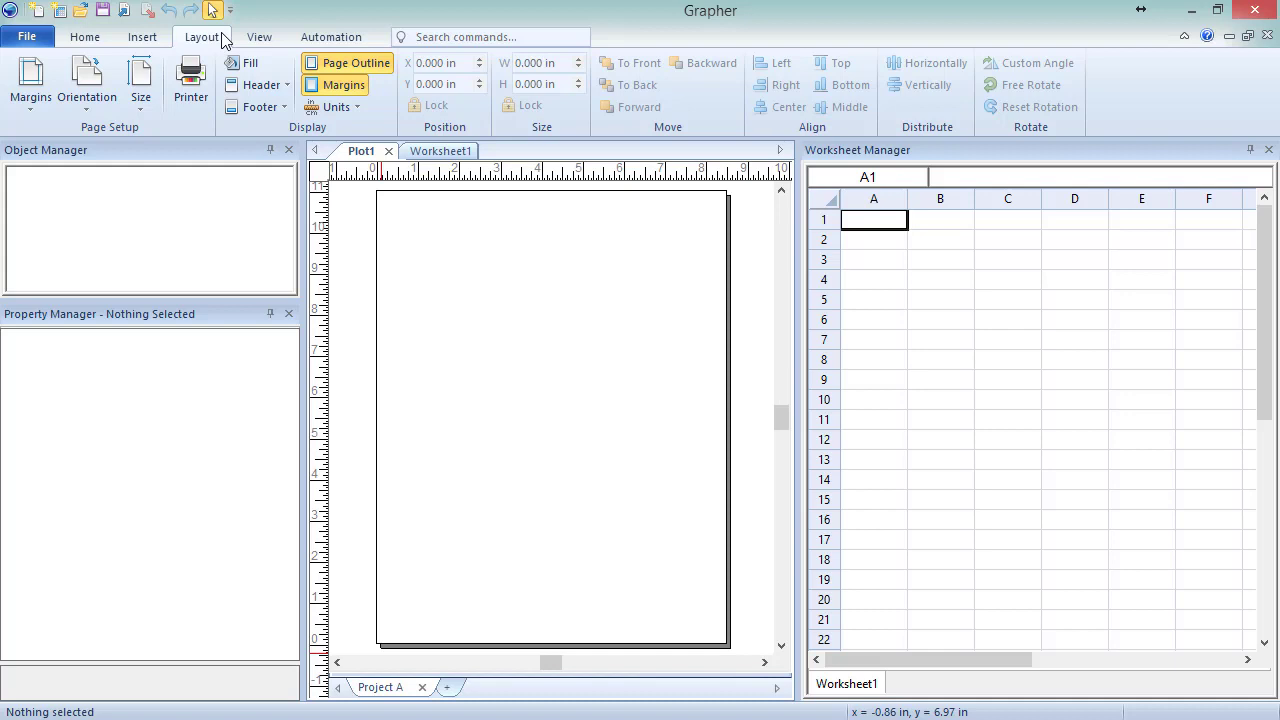
{"action": "left_click", "coordinate": [277, 35]}
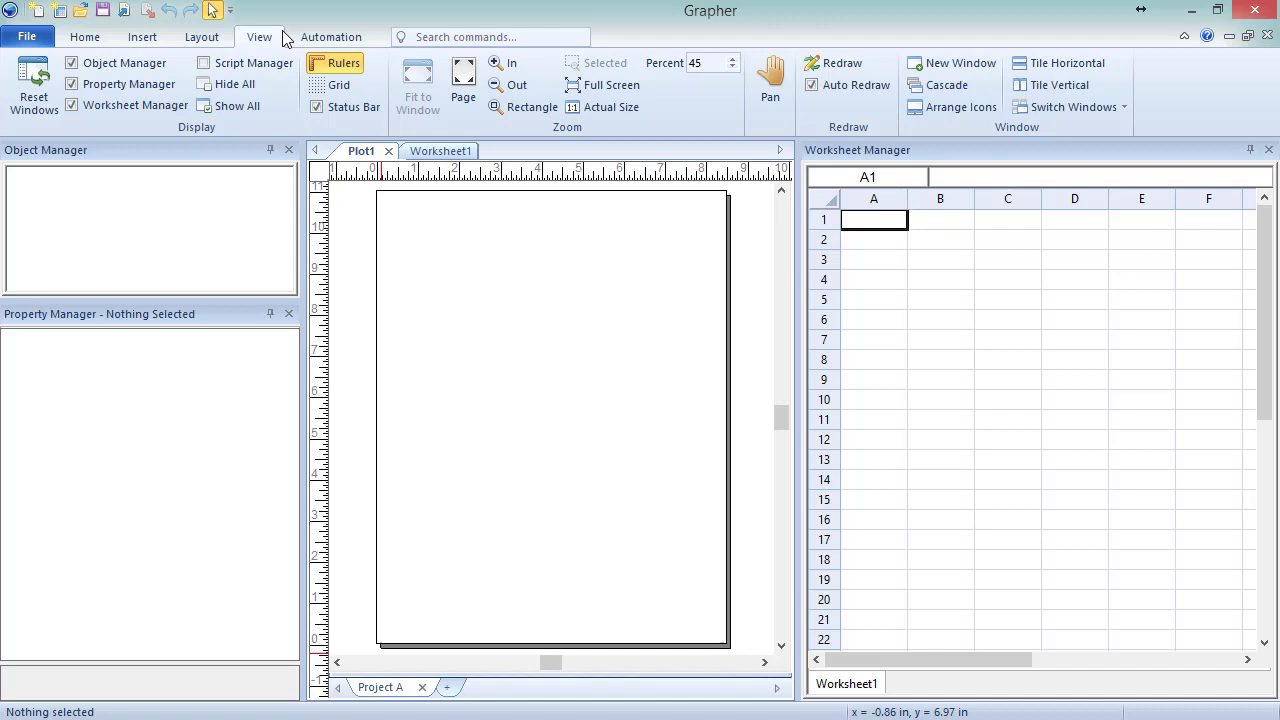
{"action": "left_click", "coordinate": [360, 38]}
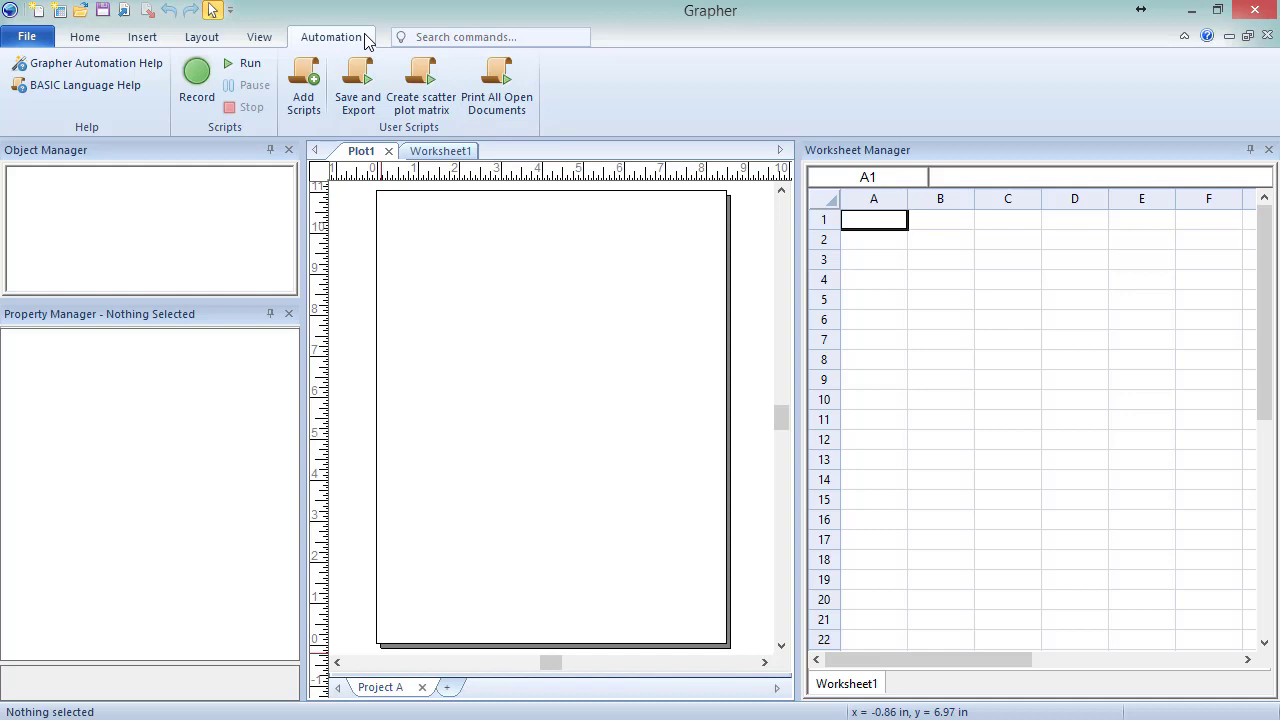
Collapse and restore the ribbon, then return to the Home tab's graph commands
{"action": "left_click", "coordinate": [1185, 37]}
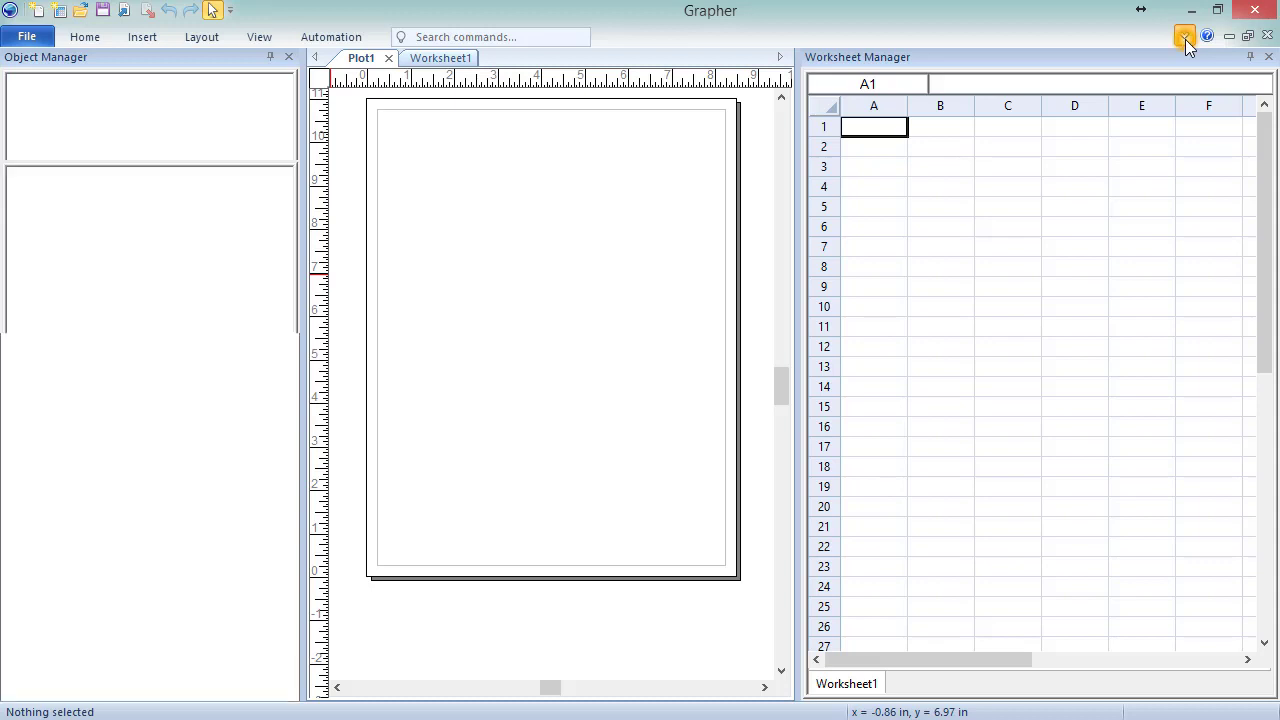
{"action": "left_click", "coordinate": [1185, 37]}
{"action": "left_click", "coordinate": [97, 43]}
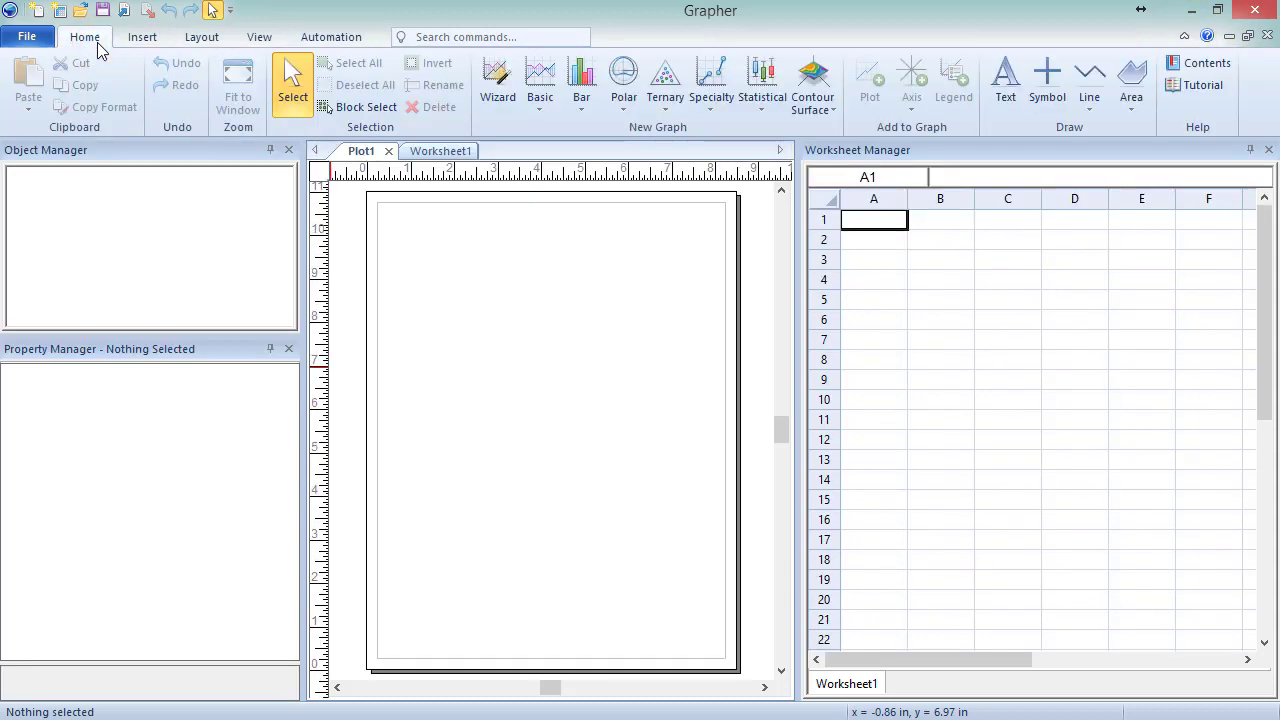
Create a basic line plot from 3D bar chart.dat and fit the page to the window
{"action": "left_click", "coordinate": [540, 115]}
{"action": "left_click", "coordinate": [560, 158]}
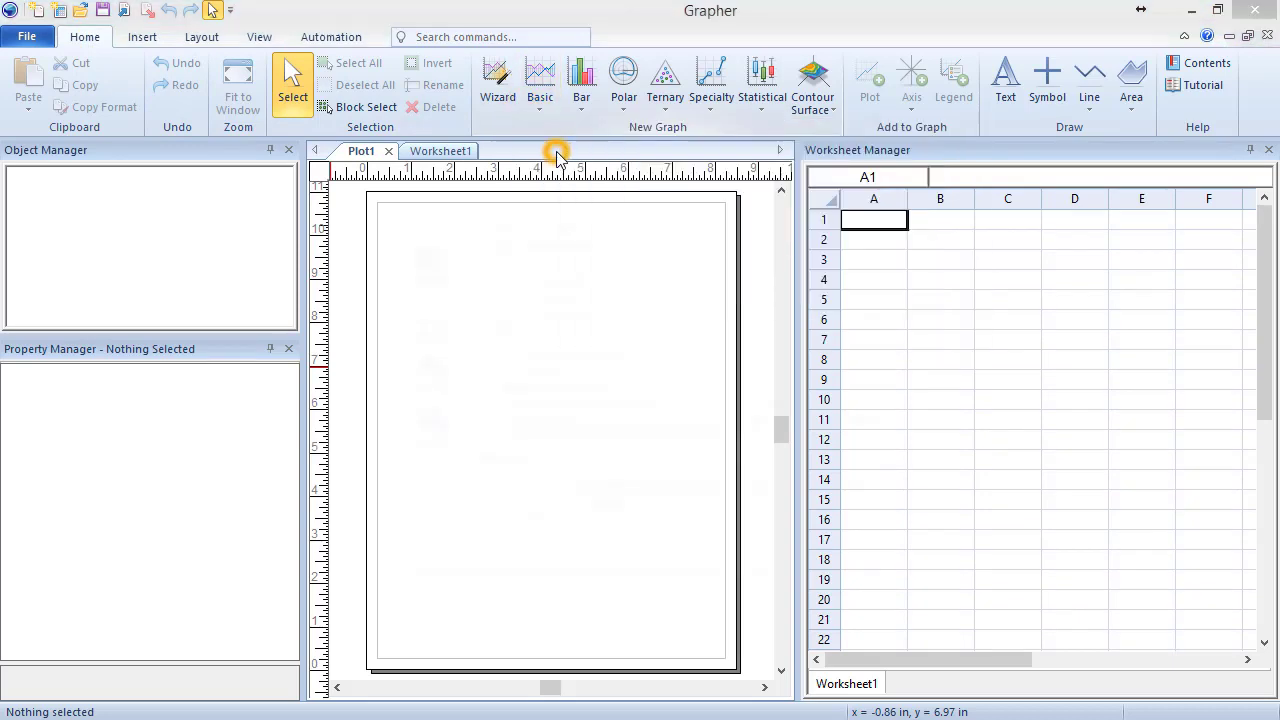
{"action": "left_click", "coordinate": [600, 227]}
{"action": "double_click", "coordinate": [600, 227]}
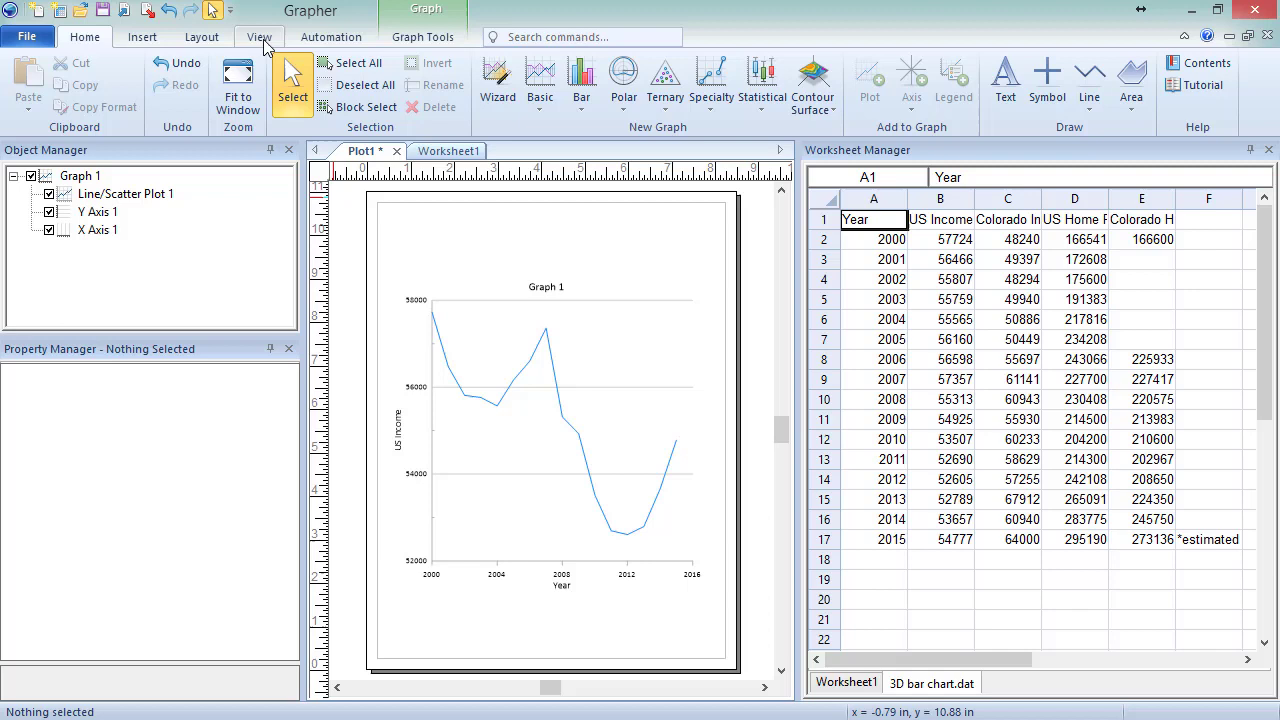
{"action": "left_click", "coordinate": [259, 36]}
{"action": "left_click", "coordinate": [430, 104]}
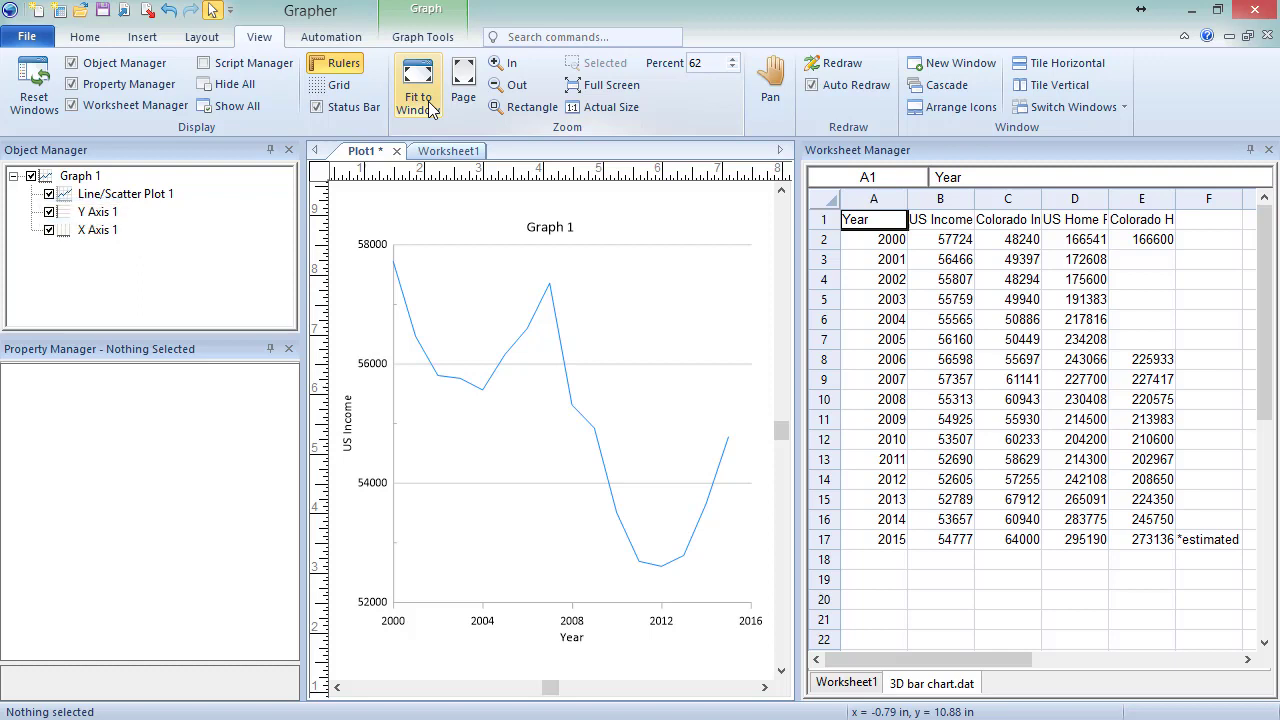
Place X Axis 1 above Y Axis 1, toggle the line plot's visibility, and enlarge the property pane
{"action": "left_click", "coordinate": [92, 232]}
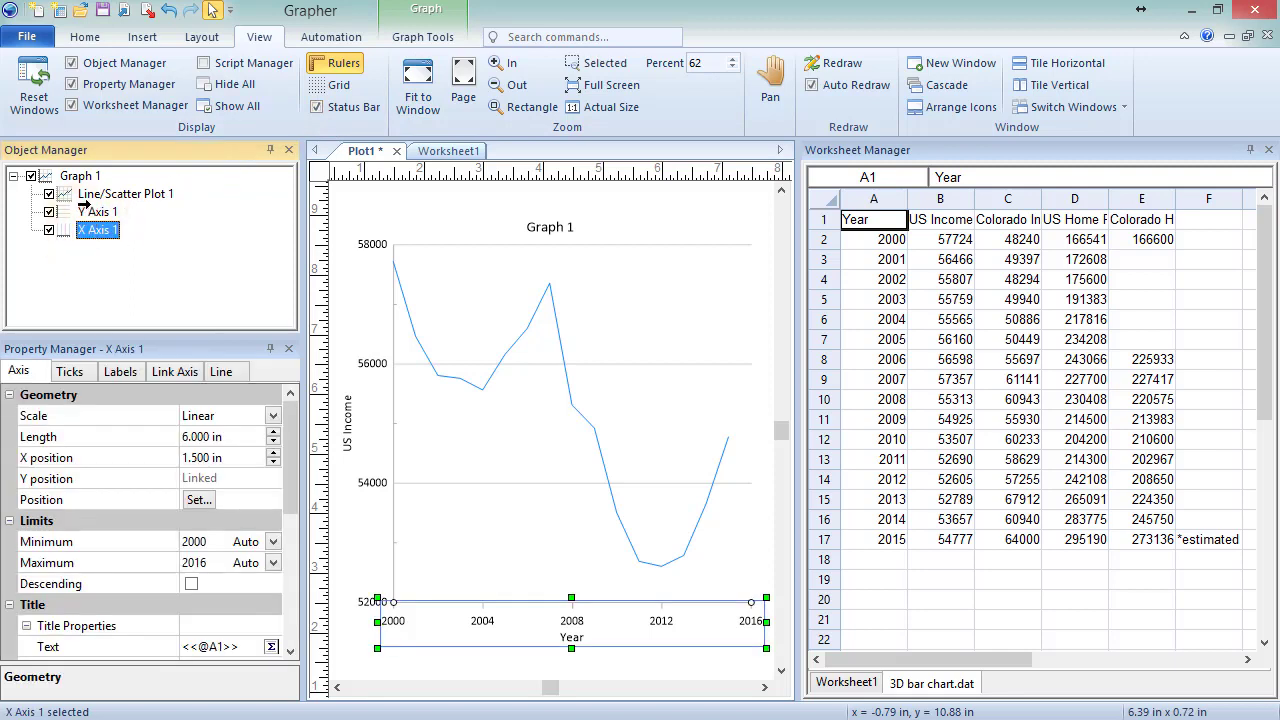
{"action": "left_click_drag", "start_coordinate": [84, 205], "coordinate": [86, 207]}
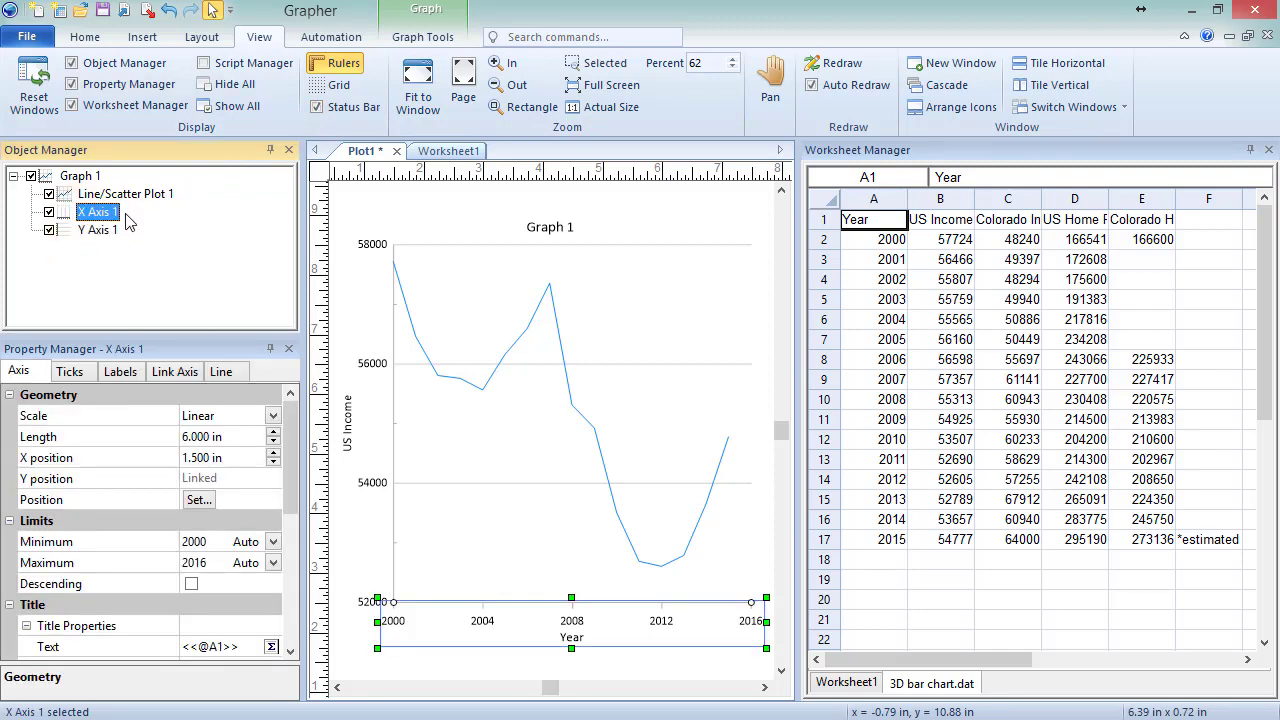
{"action": "left_click", "coordinate": [49, 194]}
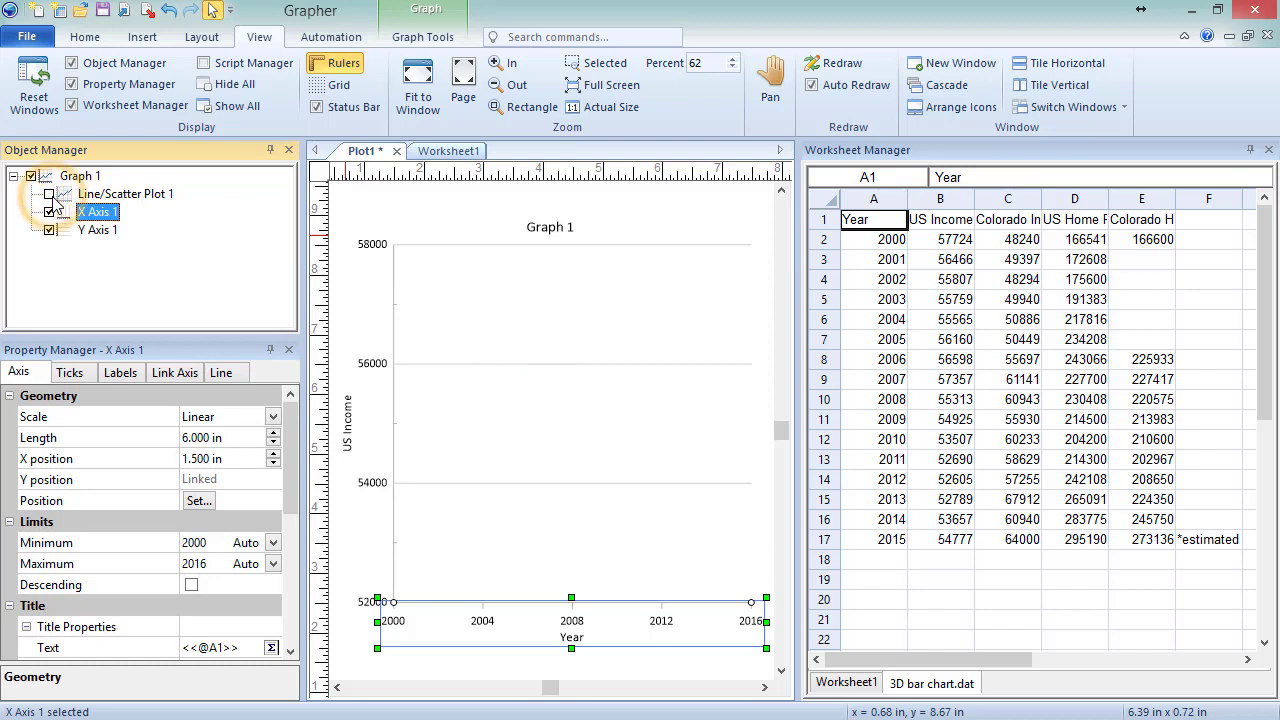
{"action": "left_click", "coordinate": [49, 194]}
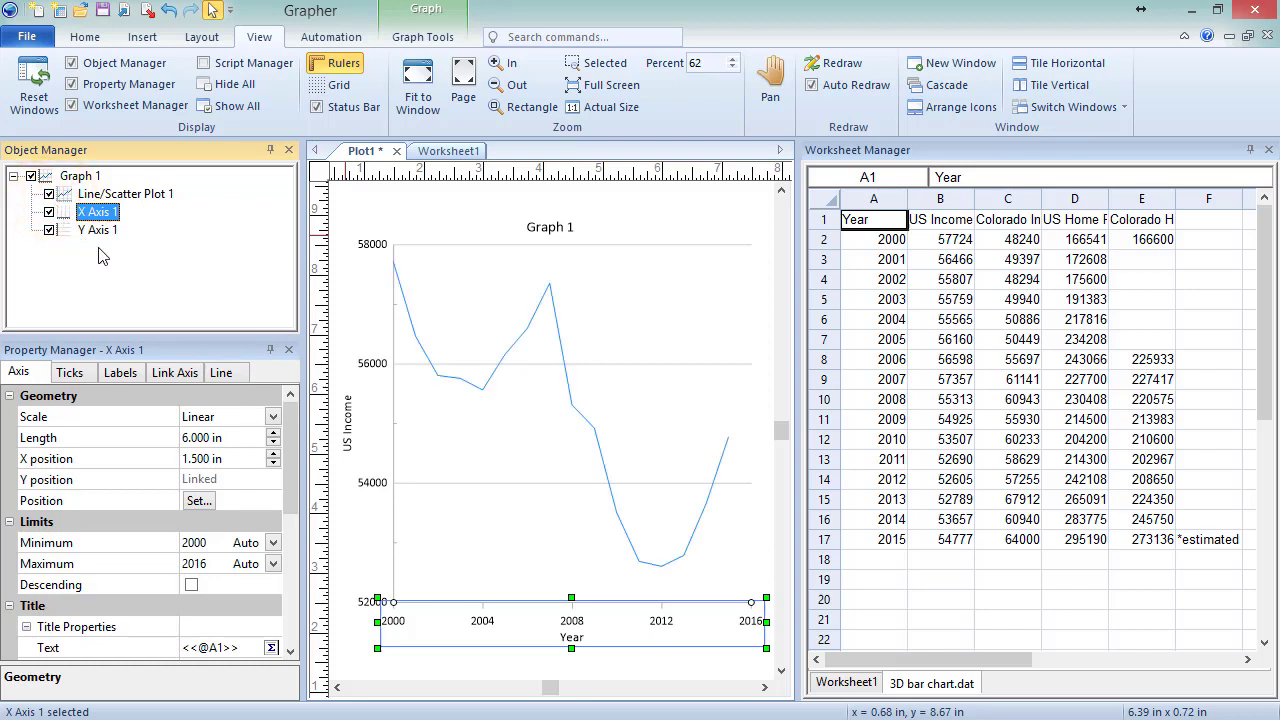
{"action": "left_click_drag", "start_coordinate": [165, 332], "coordinate": [161, 246]}
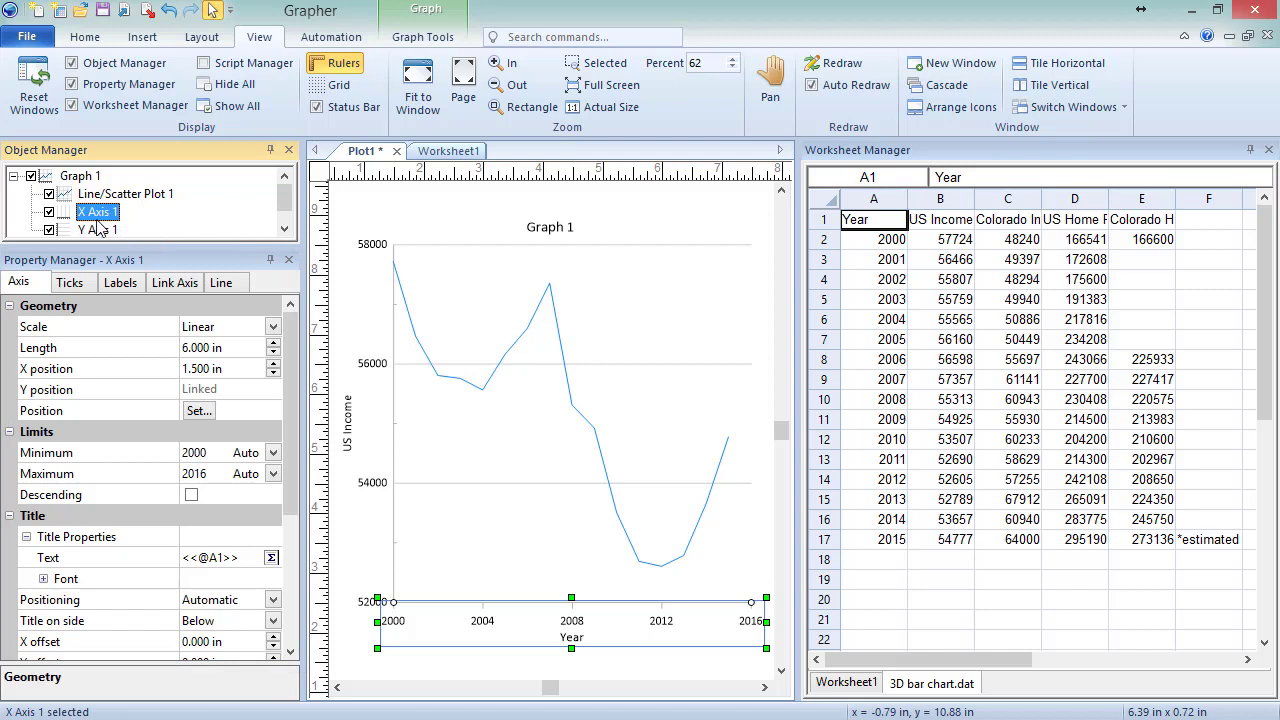
Give the US Income line a 0.030 in width and Dark Red colour, then select Y Axis 1
{"action": "left_click", "coordinate": [63, 200]}
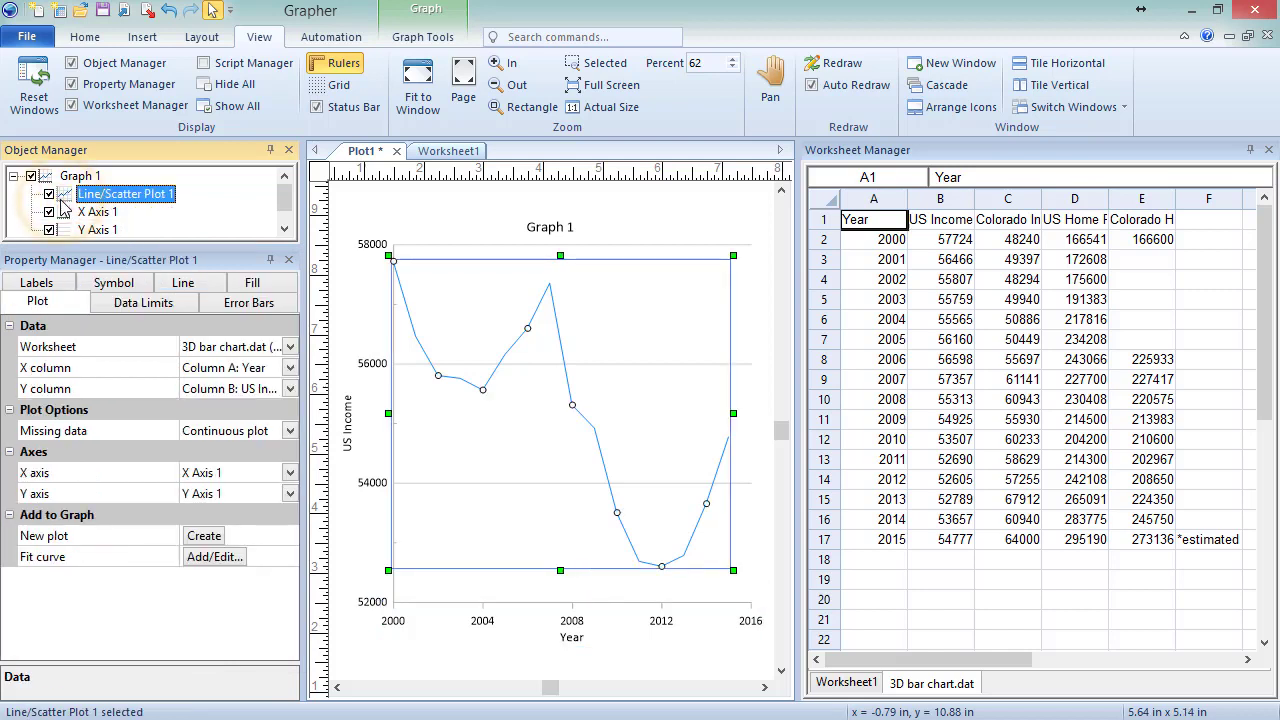
{"action": "left_click", "coordinate": [213, 287]}
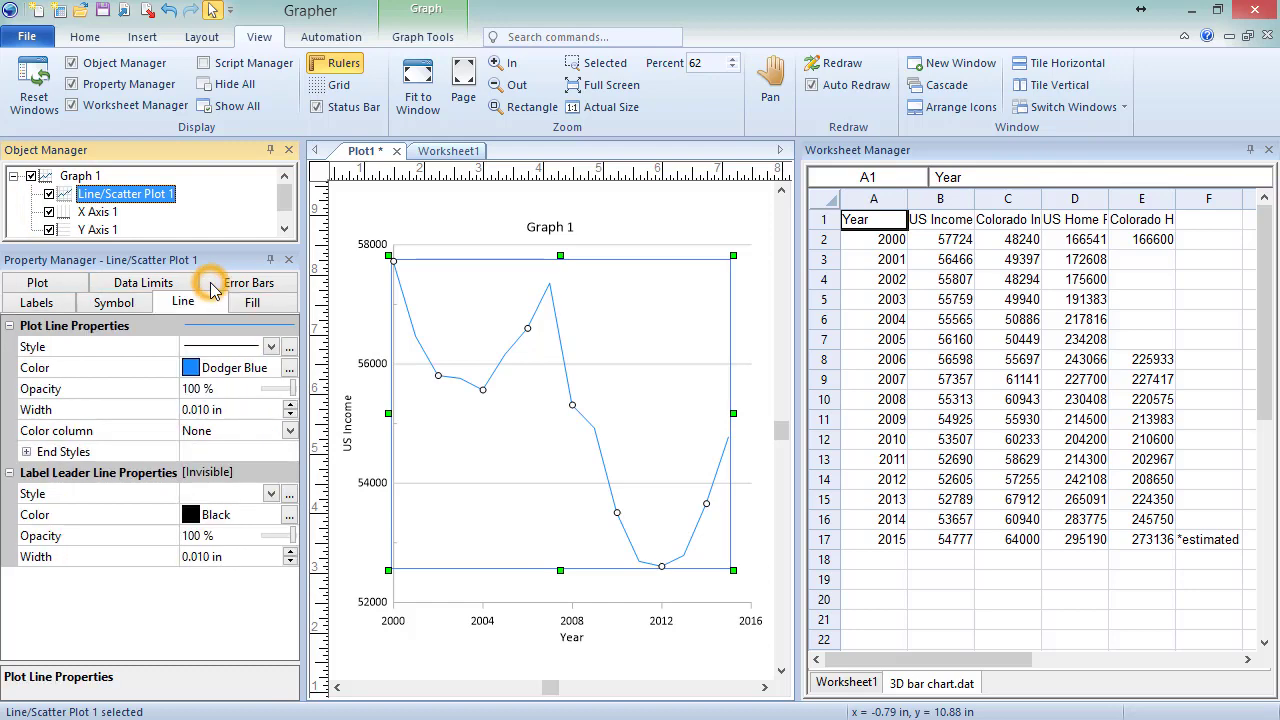
{"action": "left_click", "coordinate": [290, 405]}
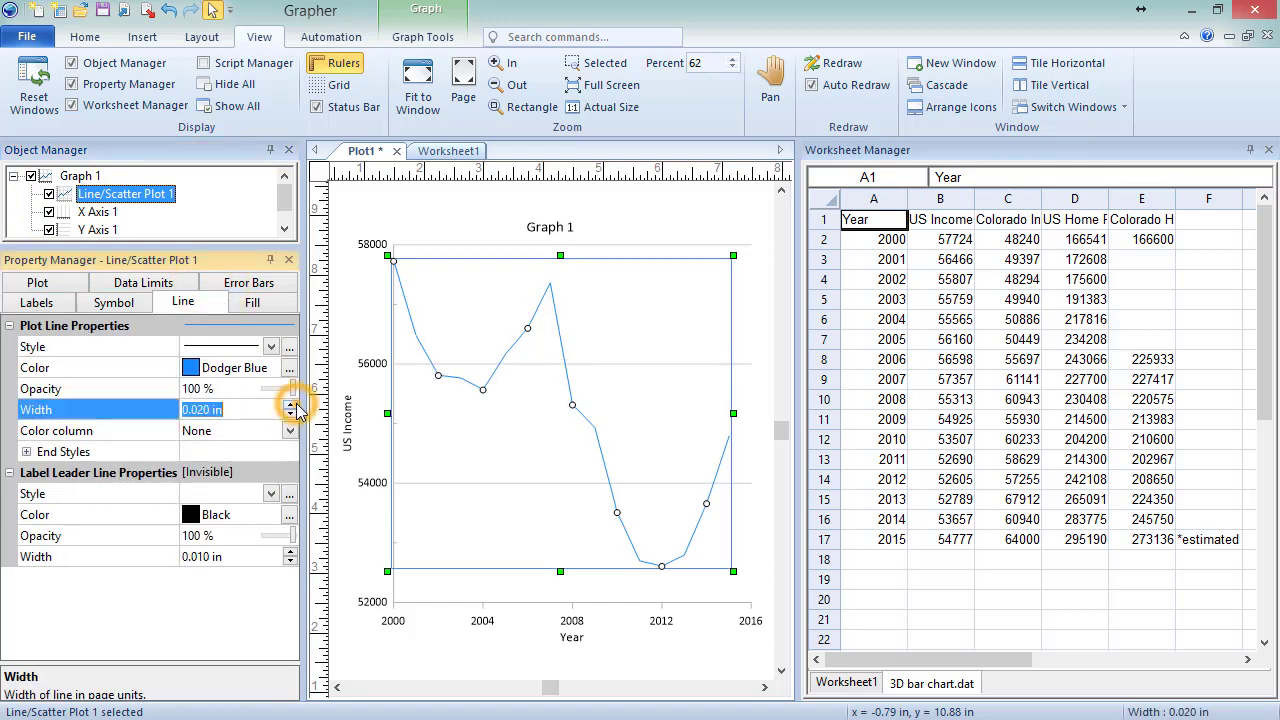
{"action": "left_click", "coordinate": [290, 405]}
{"action": "left_click", "coordinate": [240, 368]}
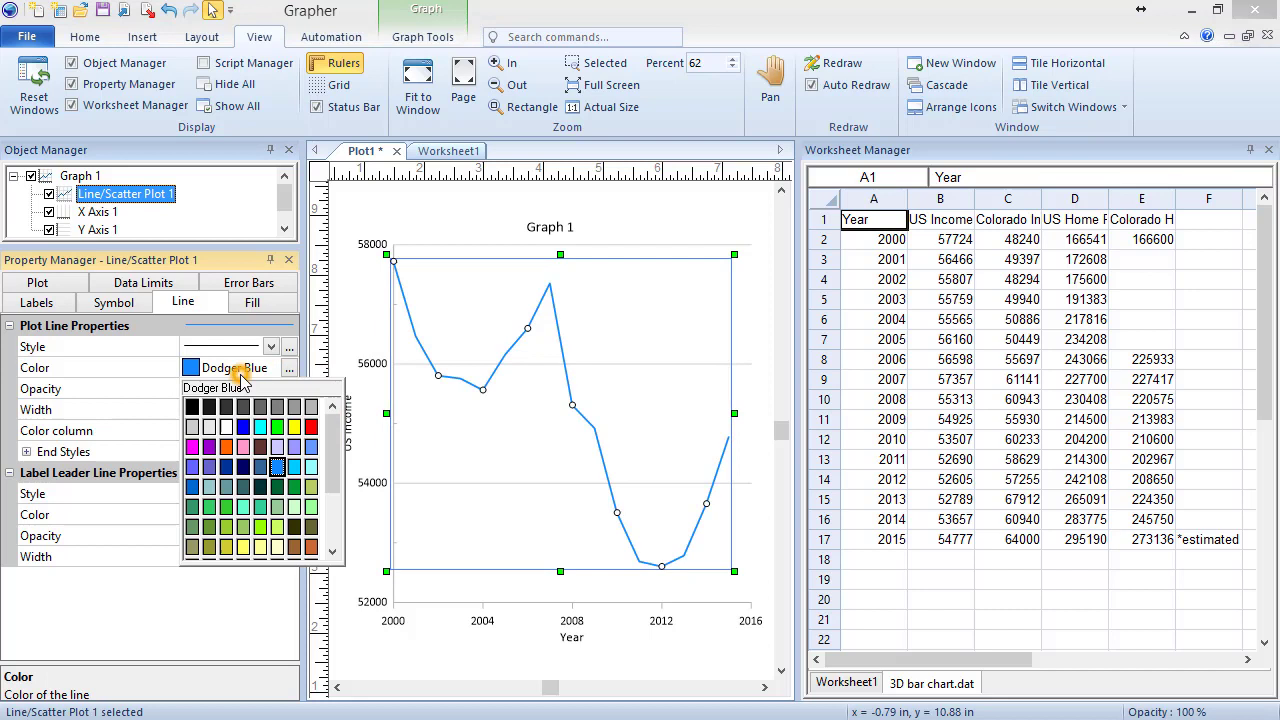
{"action": "left_click_drag", "start_coordinate": [333, 480], "coordinate": [333, 525]}
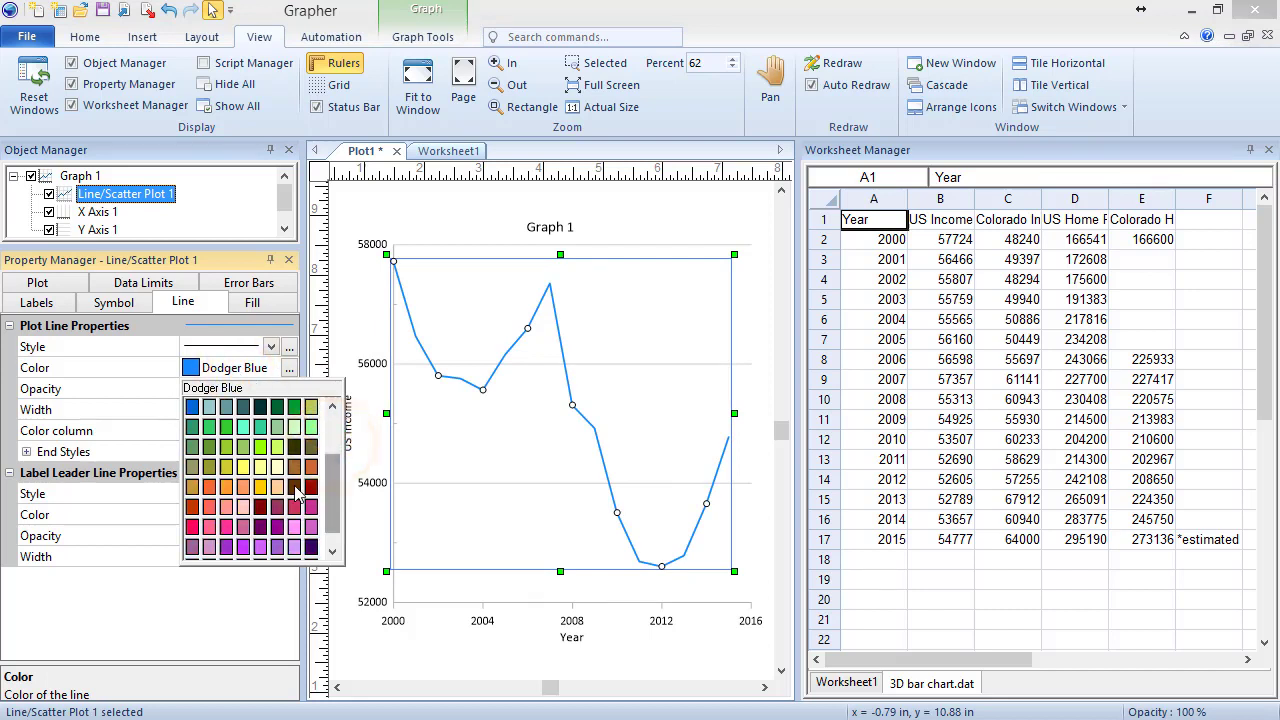
{"action": "left_click", "coordinate": [262, 511]}
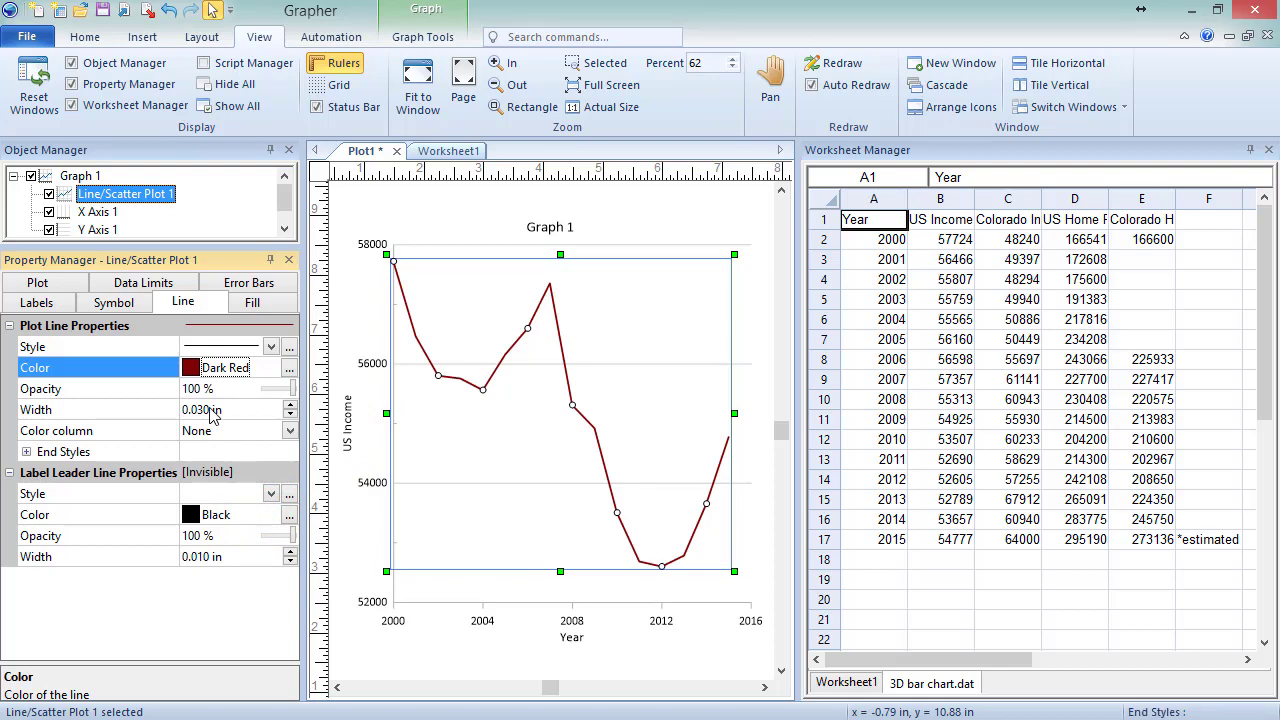
{"action": "left_click", "coordinate": [70, 236]}
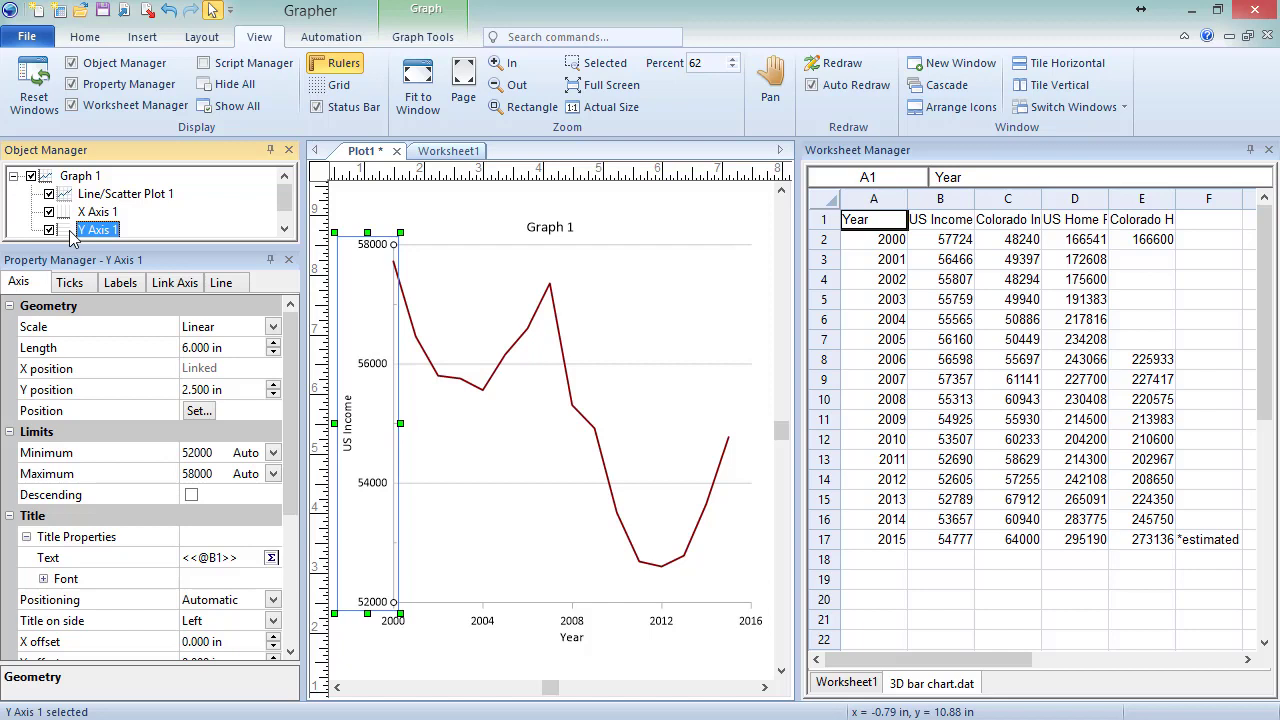
Turn on the Script Manager and bring the Worksheet Manager back into view
{"action": "left_click", "coordinate": [262, 38]}
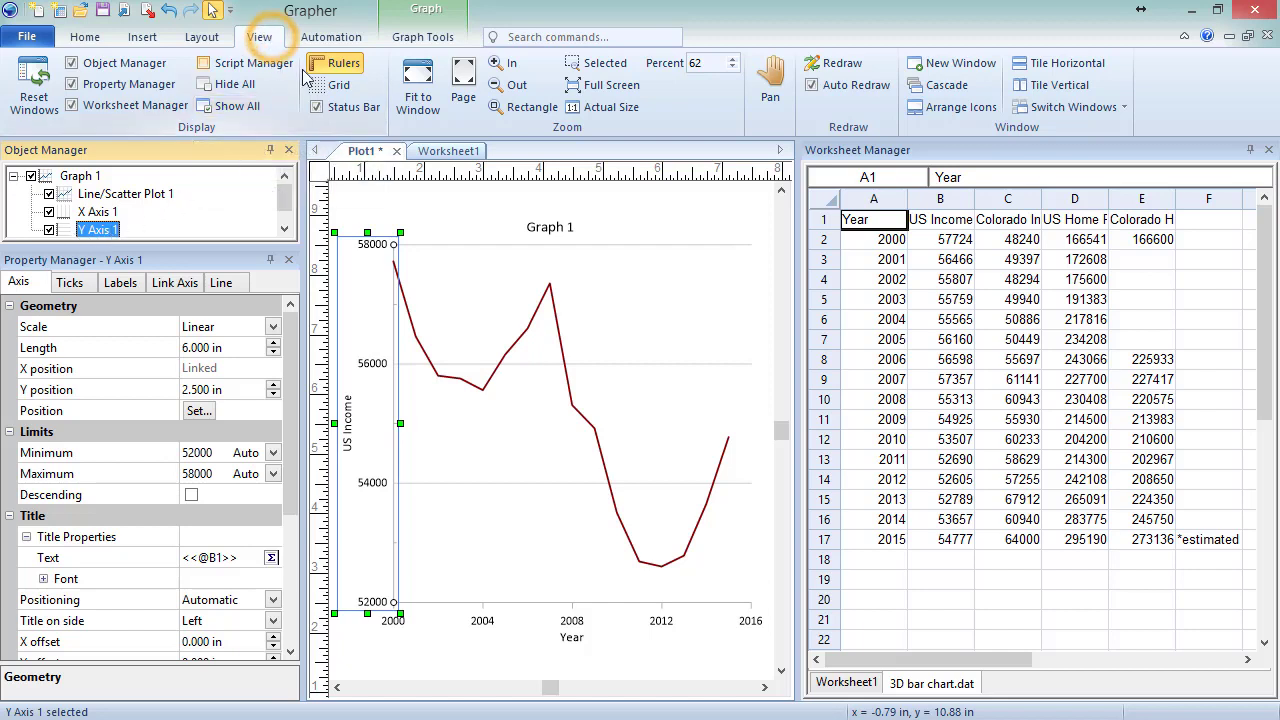
{"action": "left_click", "coordinate": [205, 64]}
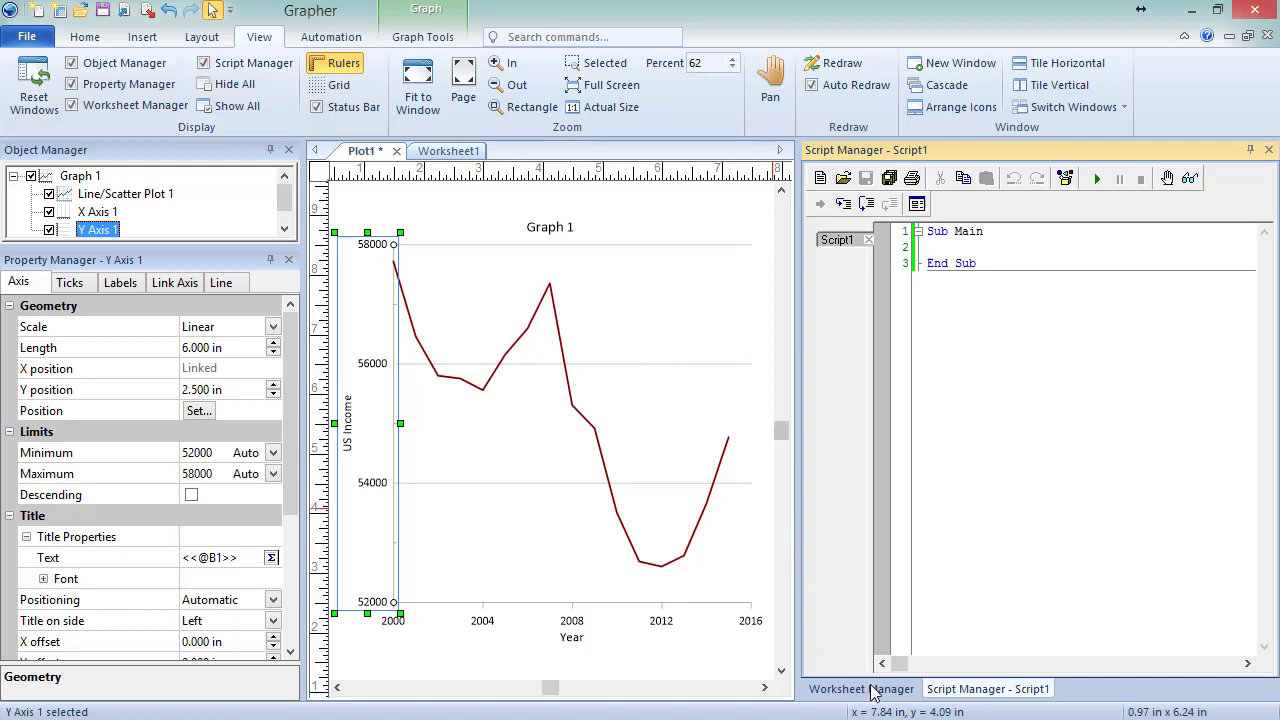
{"action": "left_click", "coordinate": [903, 690]}
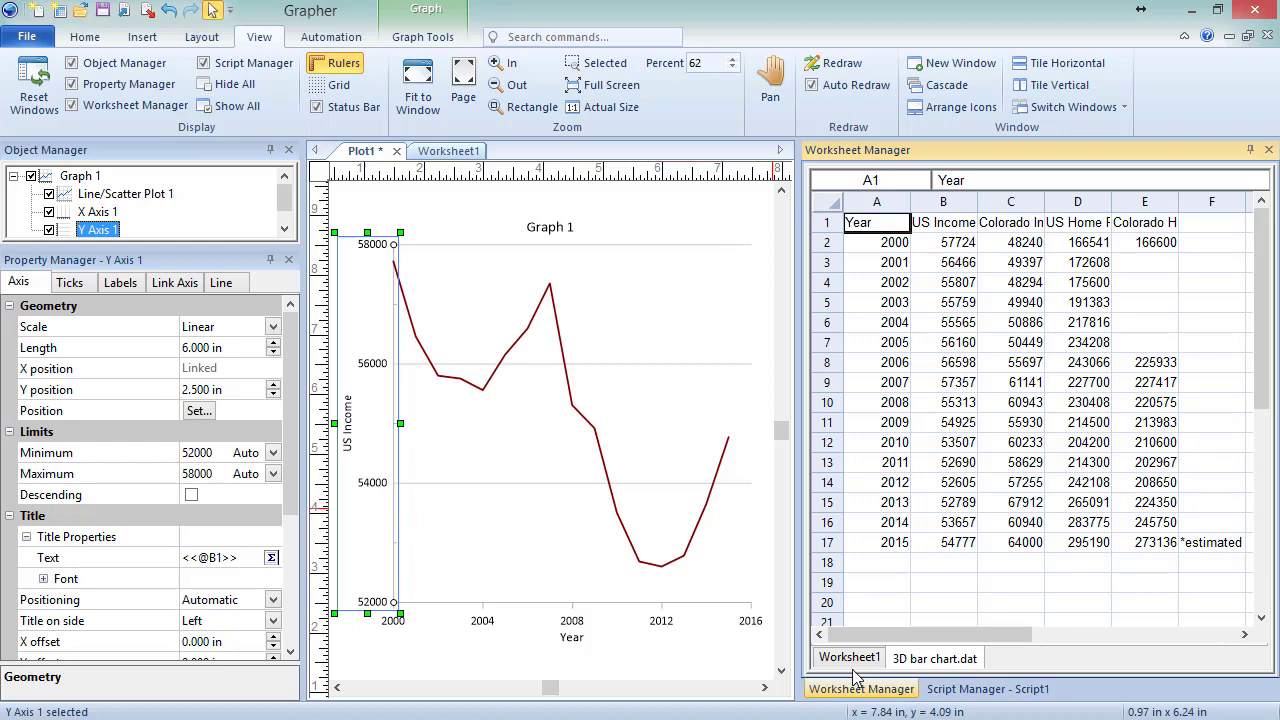
Toggle the Worksheet Manager off and on, then hide all manager panels
{"action": "left_click", "coordinate": [268, 38]}
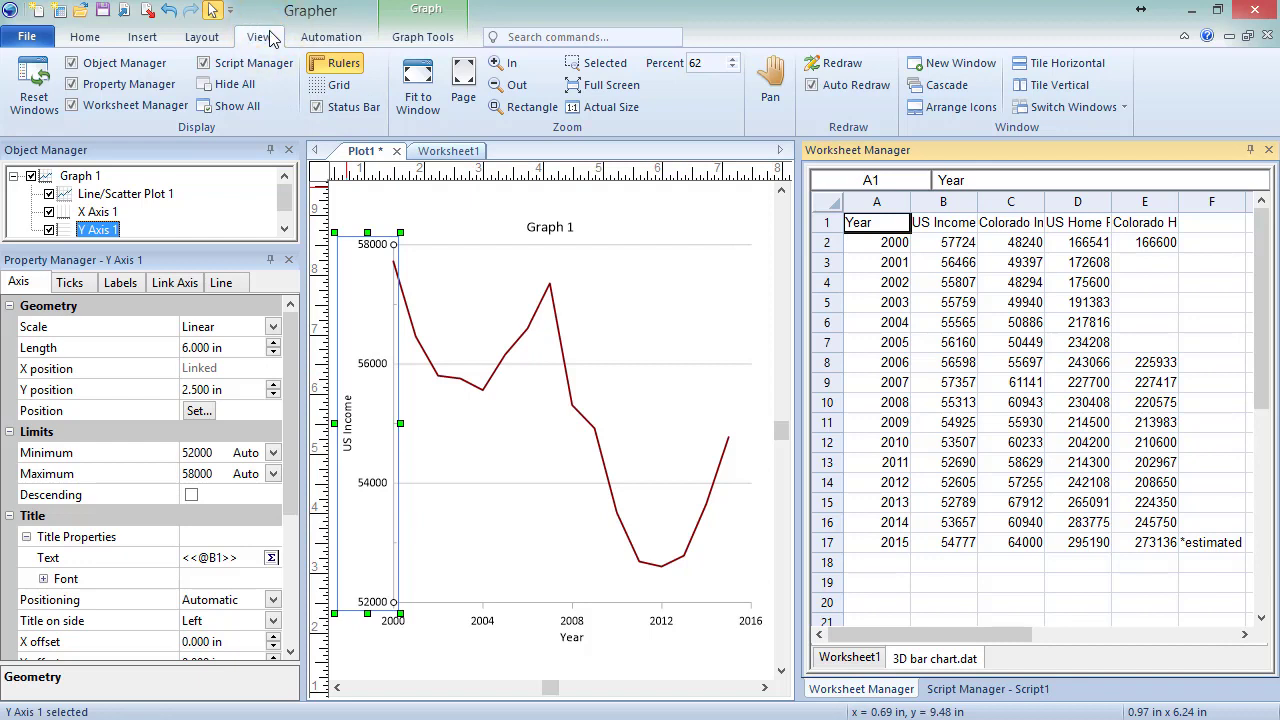
{"action": "left_click", "coordinate": [72, 105]}
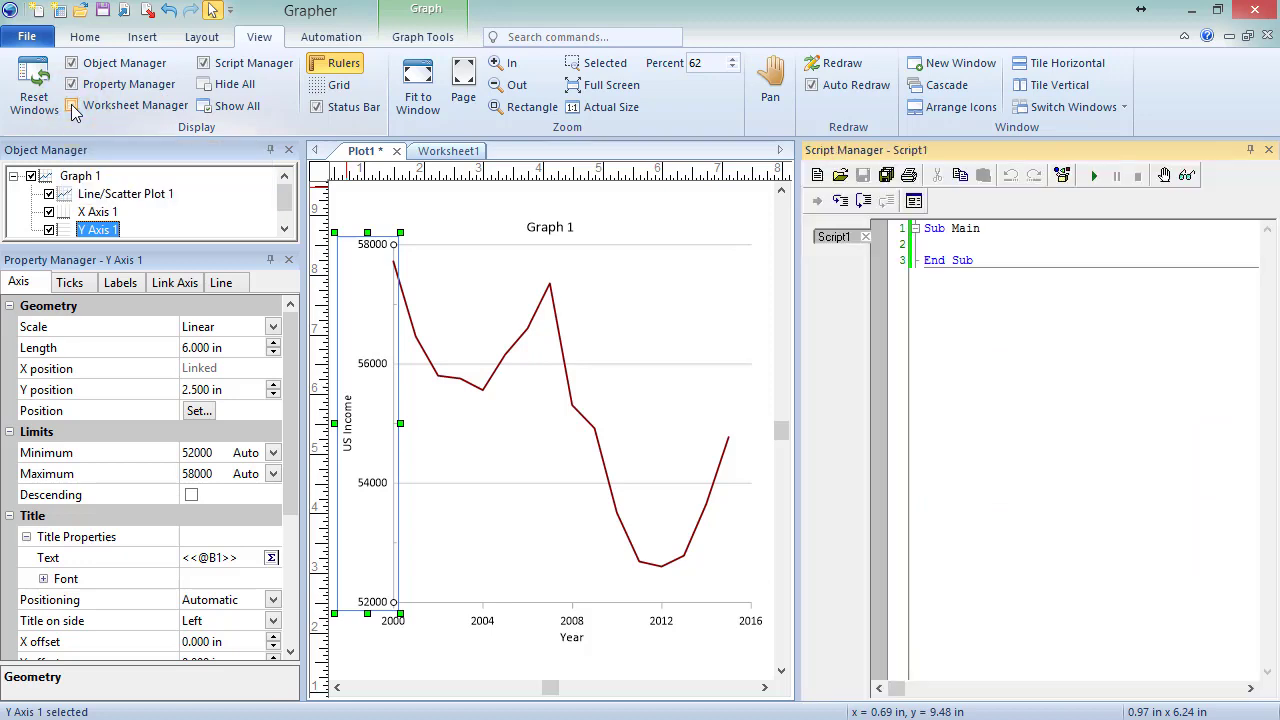
{"action": "left_click", "coordinate": [72, 105]}
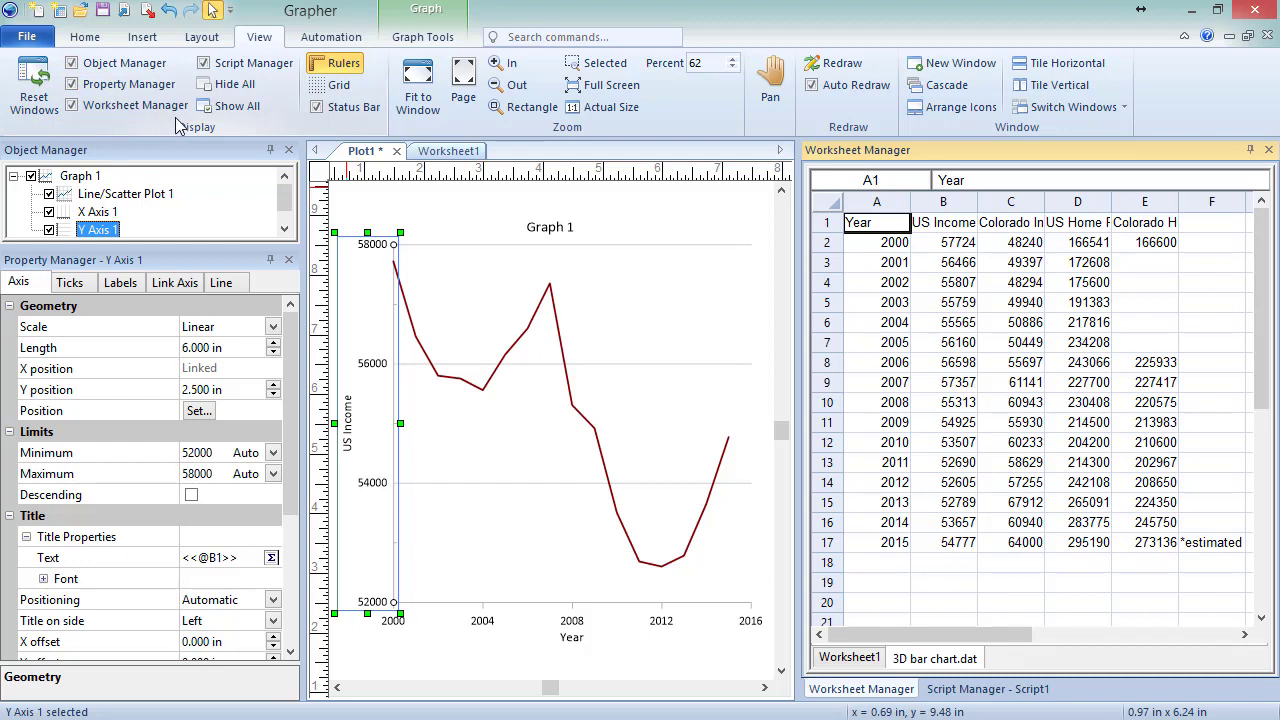
{"action": "left_click", "coordinate": [240, 93]}
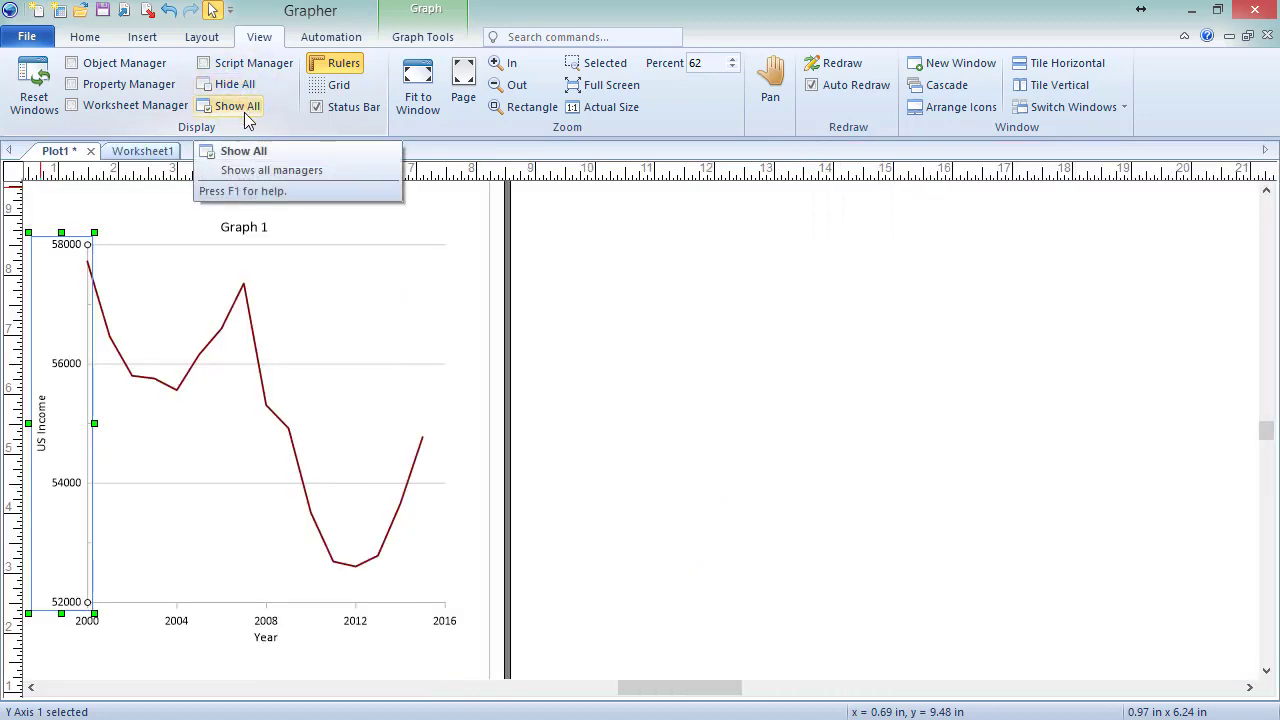
Show all manager panels and re-dock the floating Object Manager above the Property Manager
{"action": "left_click", "coordinate": [247, 115]}
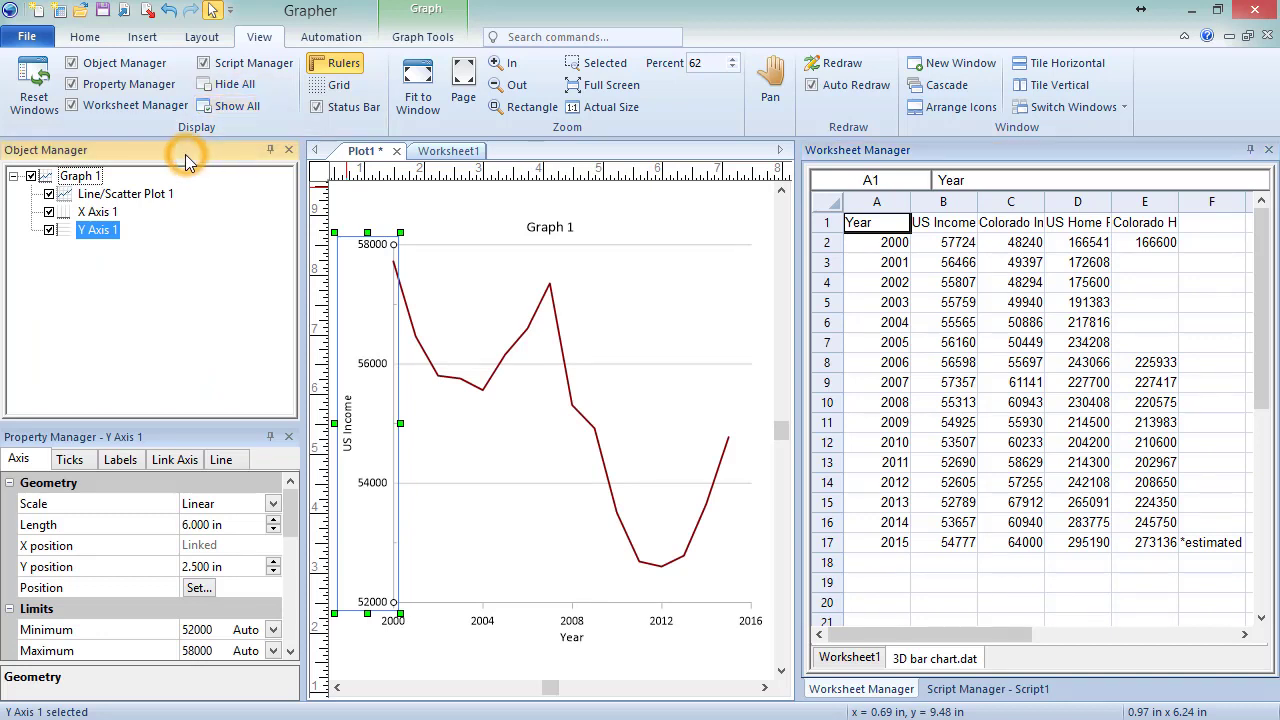
{"action": "left_click_drag", "start_coordinate": [186, 149], "coordinate": [460, 253]}
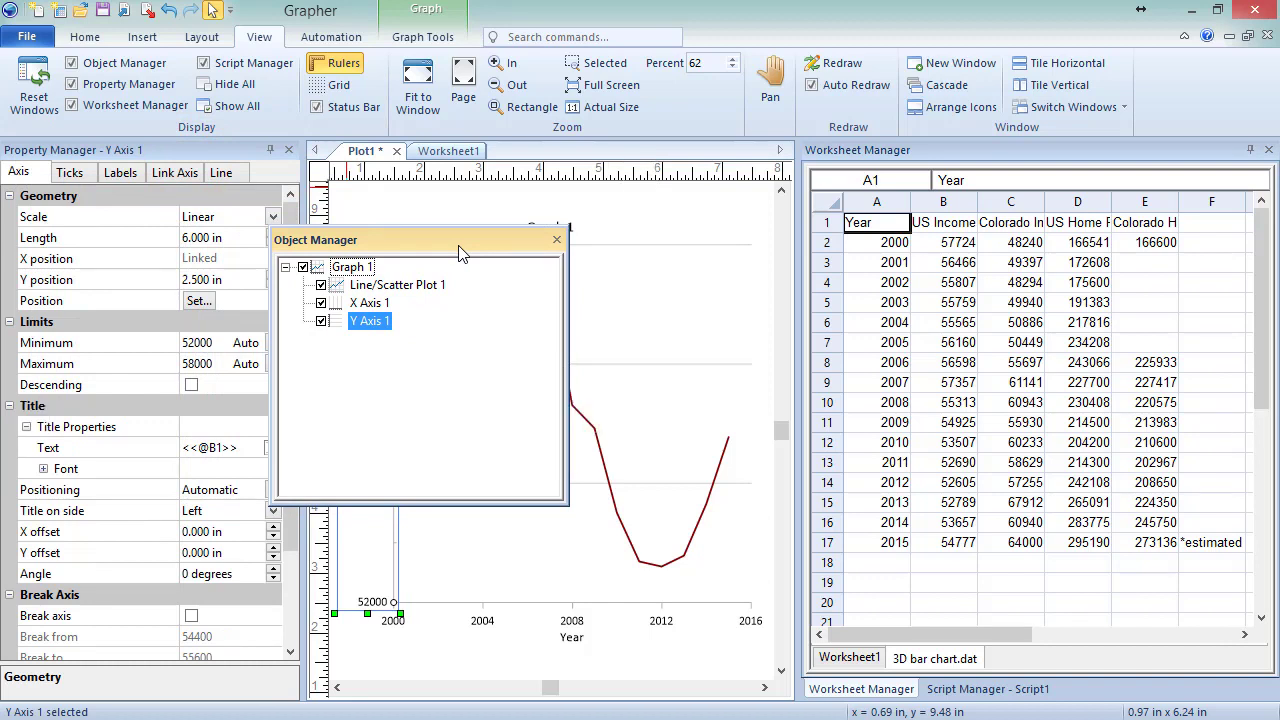
{"action": "left_click_drag", "start_coordinate": [458, 245], "coordinate": [303, 322]}
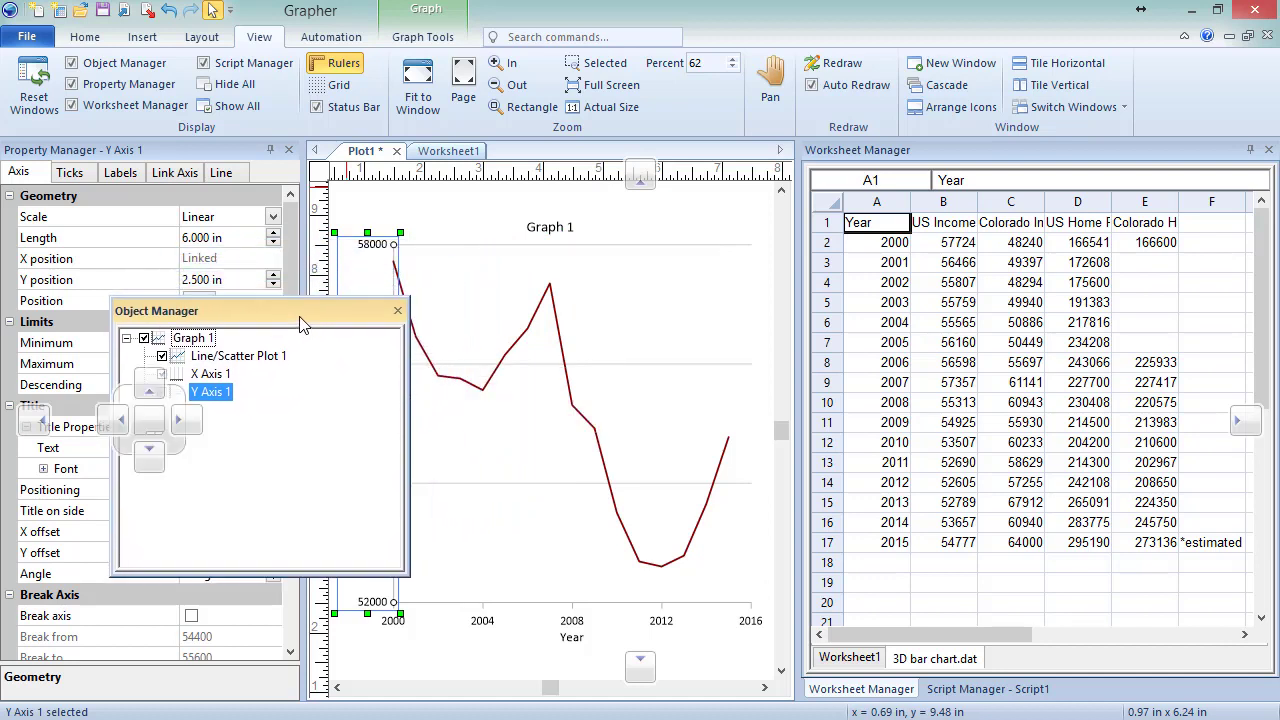
{"action": "left_click_drag", "start_coordinate": [303, 322], "coordinate": [160, 390]}
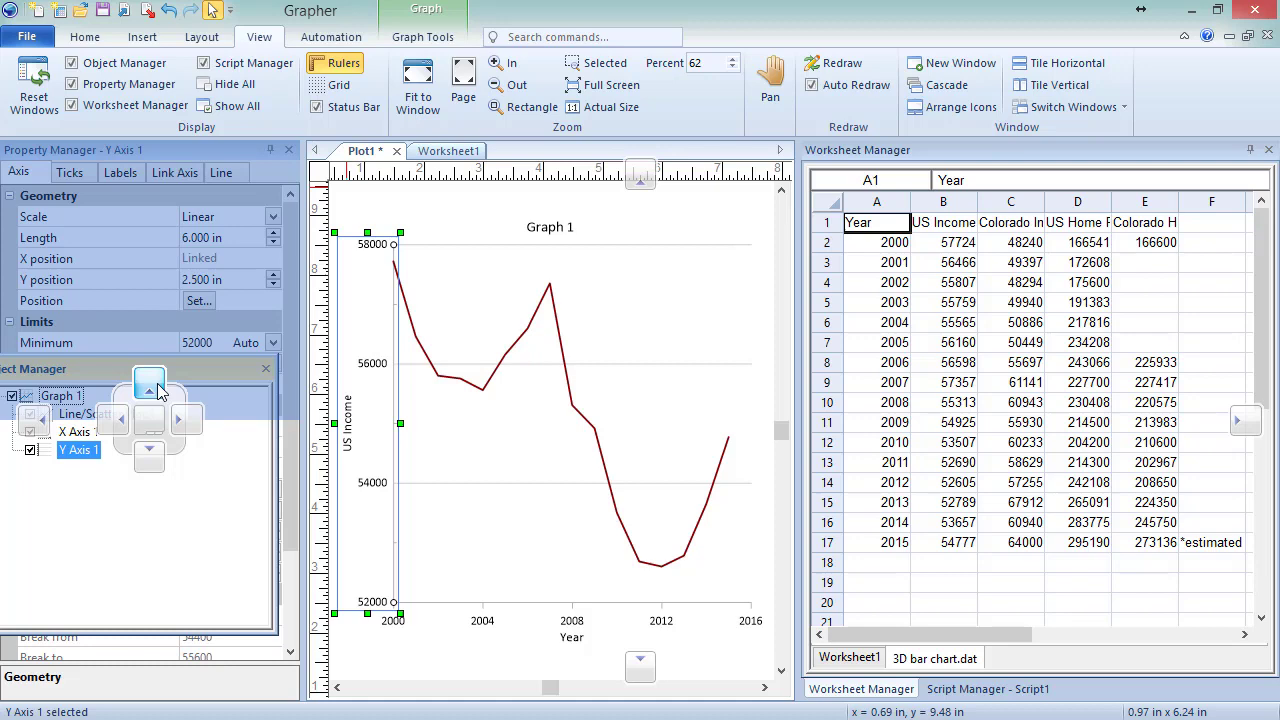
{"action": "left_click_drag", "start_coordinate": [160, 390], "coordinate": [166, 380]}
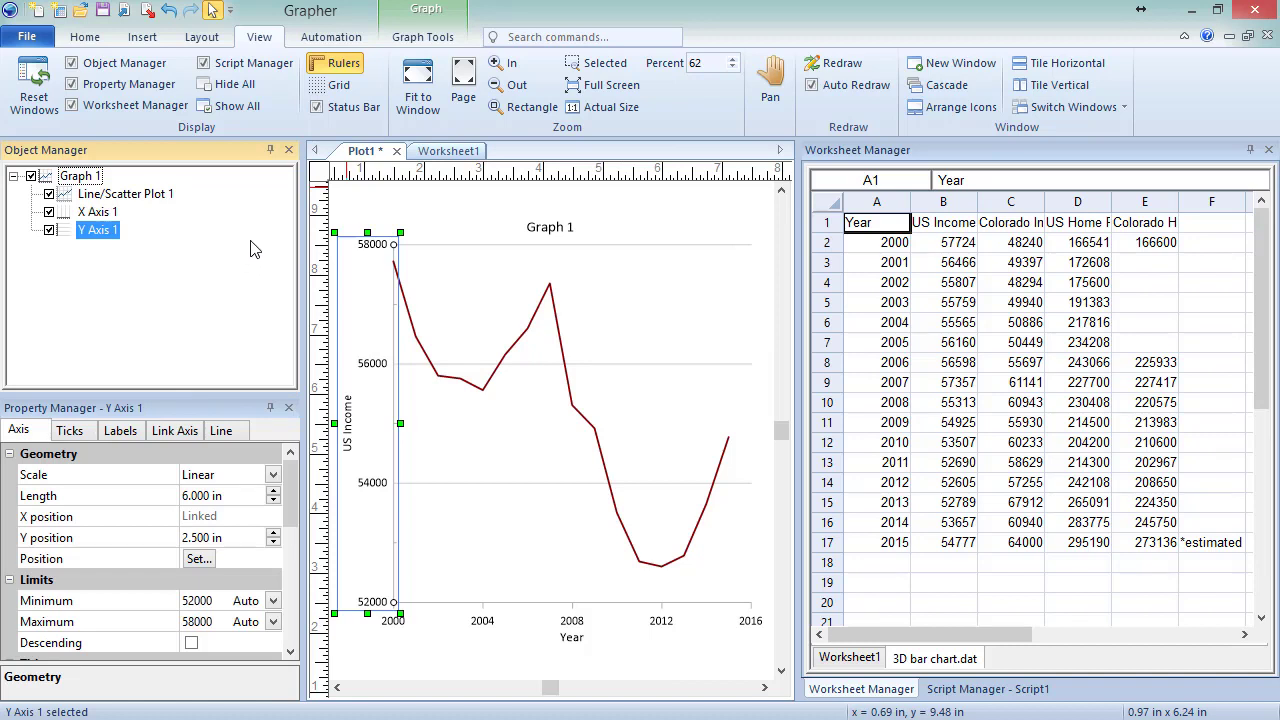
{"action": "left_click", "coordinate": [270, 150]}
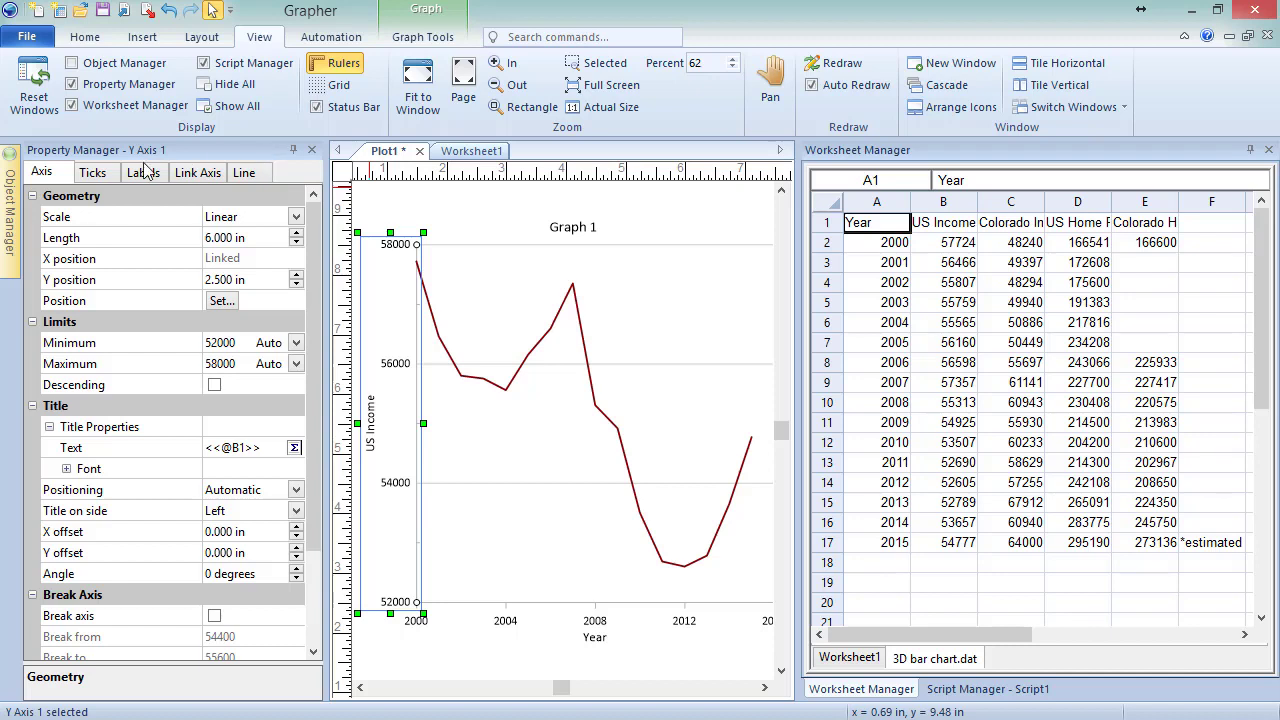
{"action": "mouse_move", "coordinate": [10, 195]}
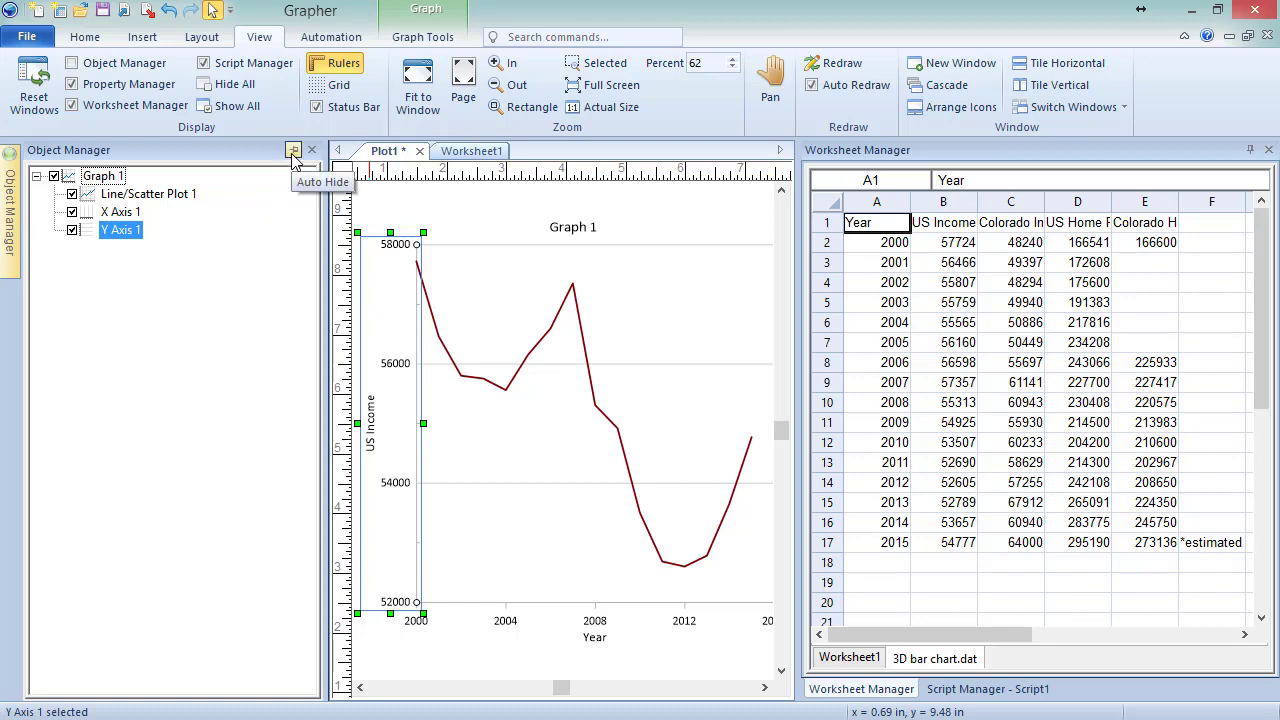
{"action": "left_click", "coordinate": [293, 150]}
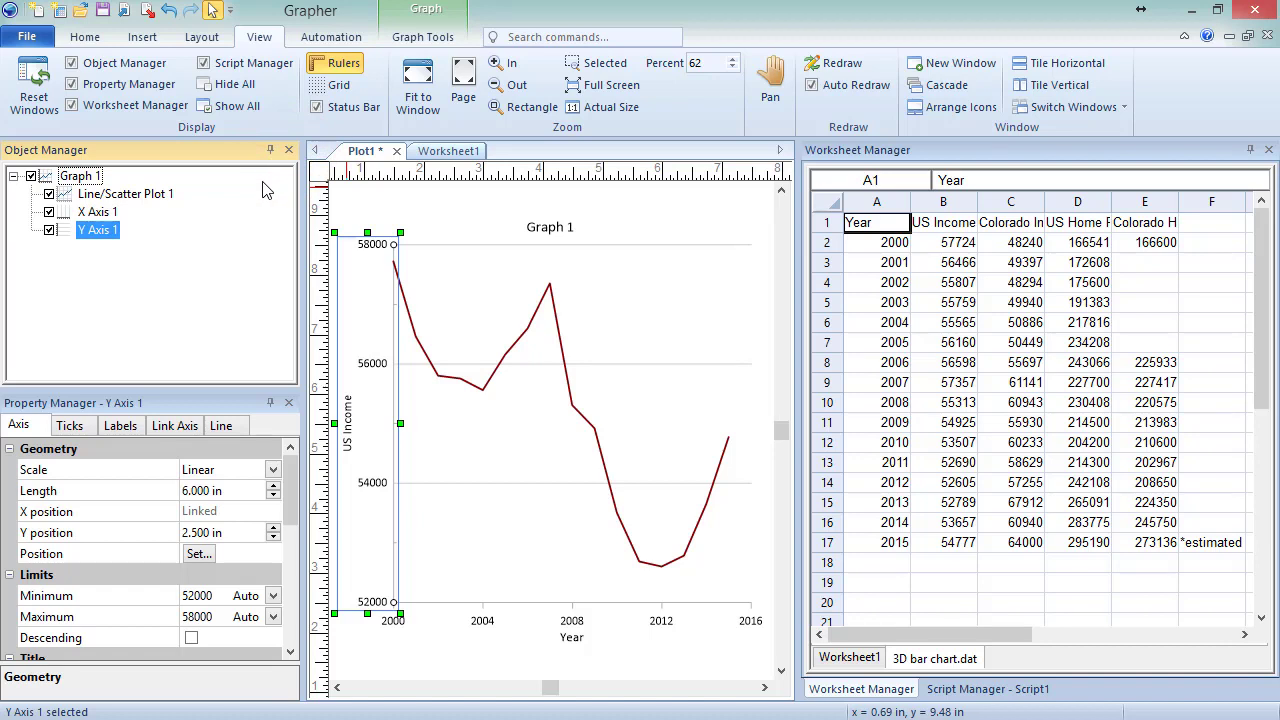
Restore Plot1 to a floating window, move and enlarge it, then tile windows vertically
{"action": "left_click", "coordinate": [1247, 37]}
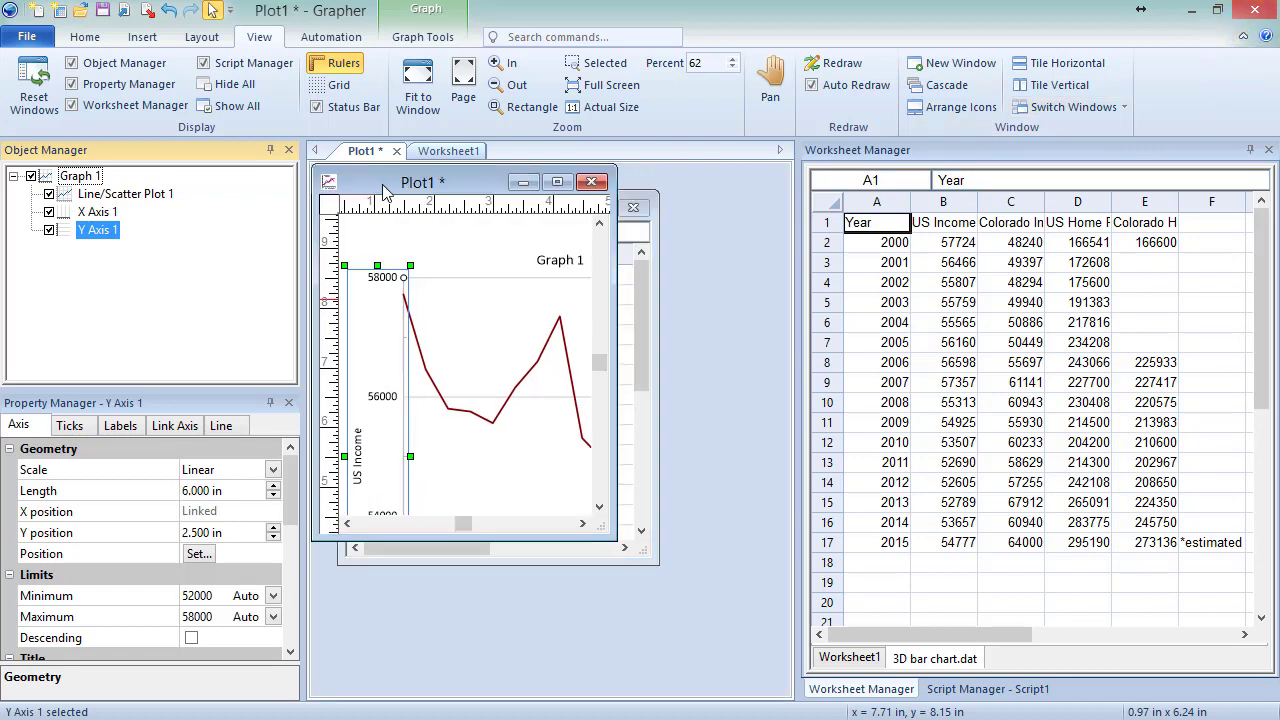
{"action": "left_click_drag", "start_coordinate": [382, 180], "coordinate": [466, 222]}
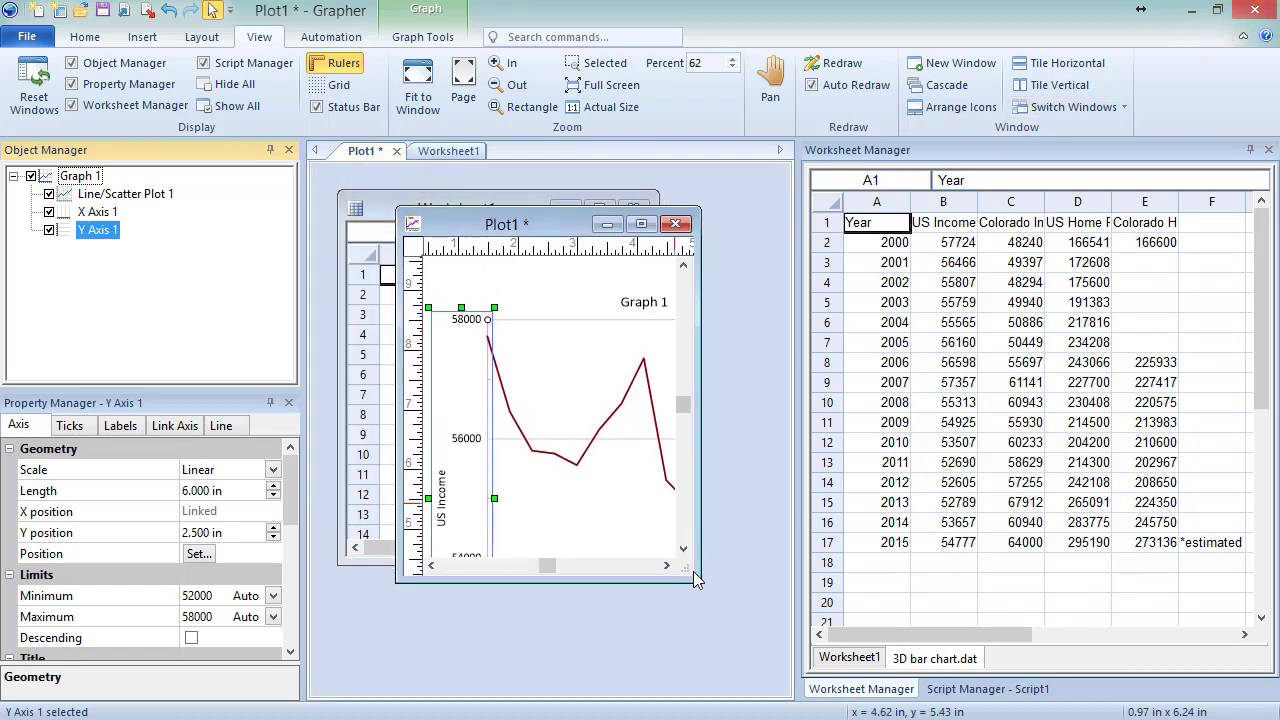
{"action": "left_click_drag", "start_coordinate": [697, 579], "coordinate": [776, 662]}
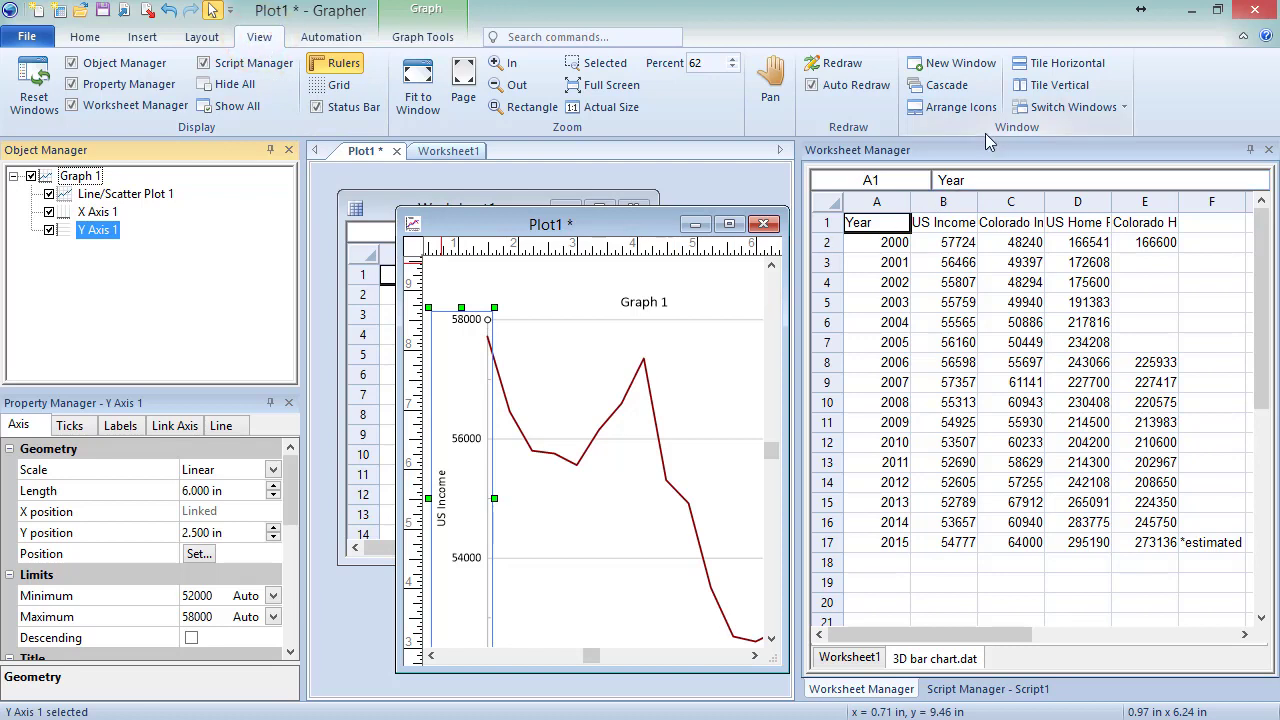
{"action": "left_click", "coordinate": [1058, 85]}
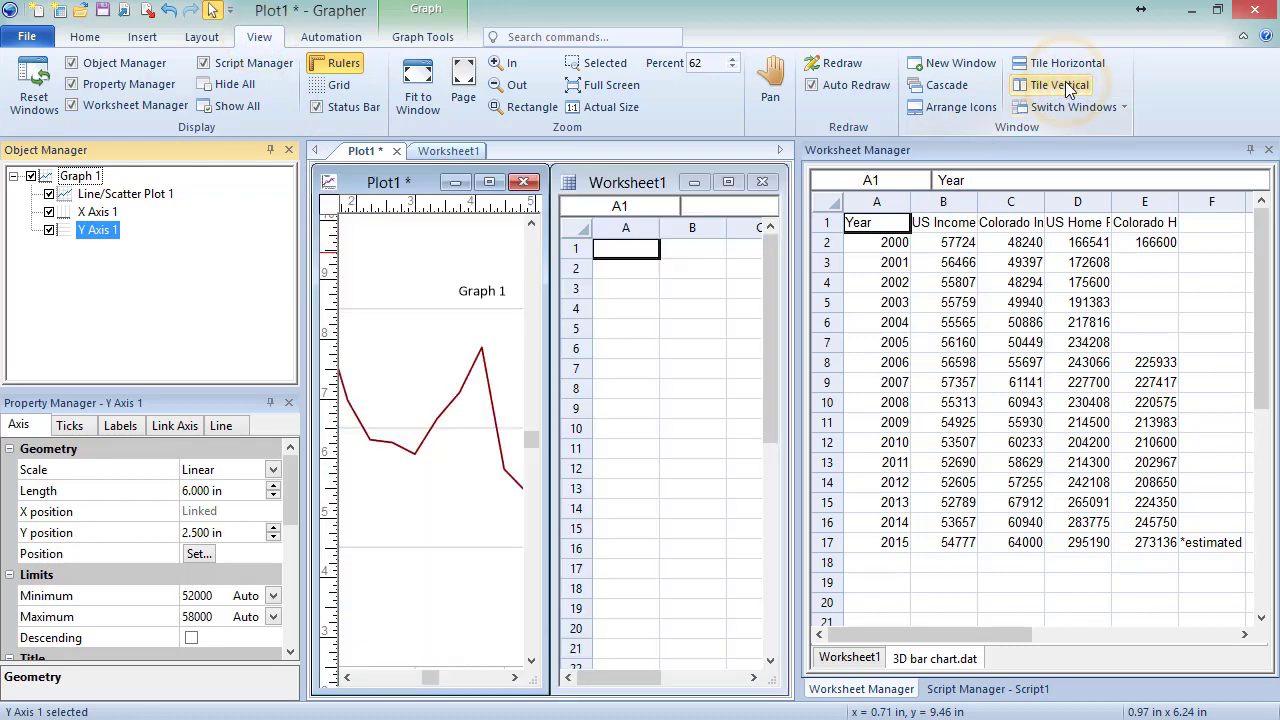